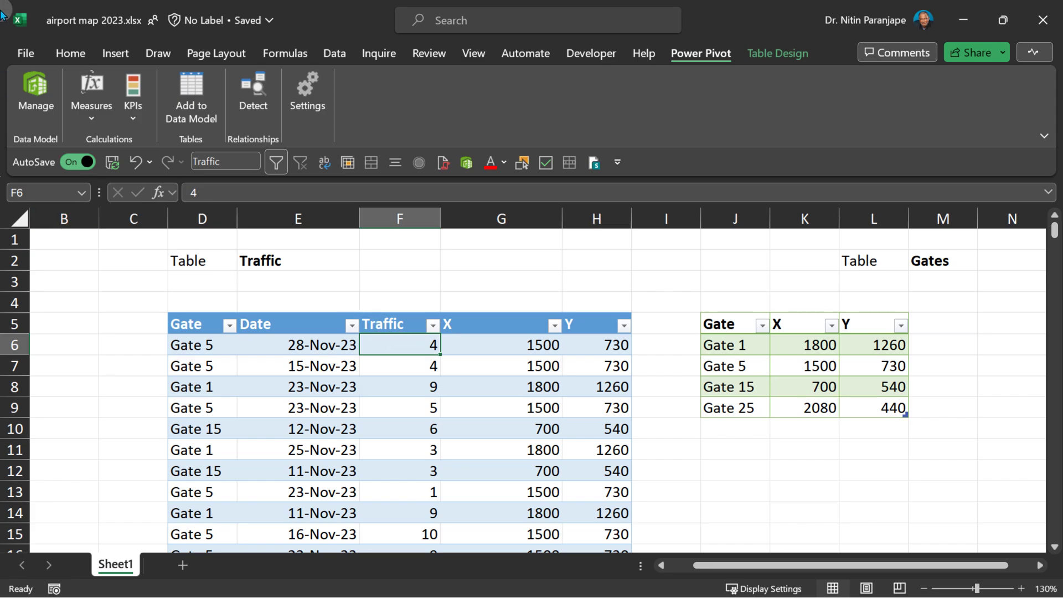
Launch 3D Maps from the Insert tab and open the existing Tour 1
left_click(115, 52)
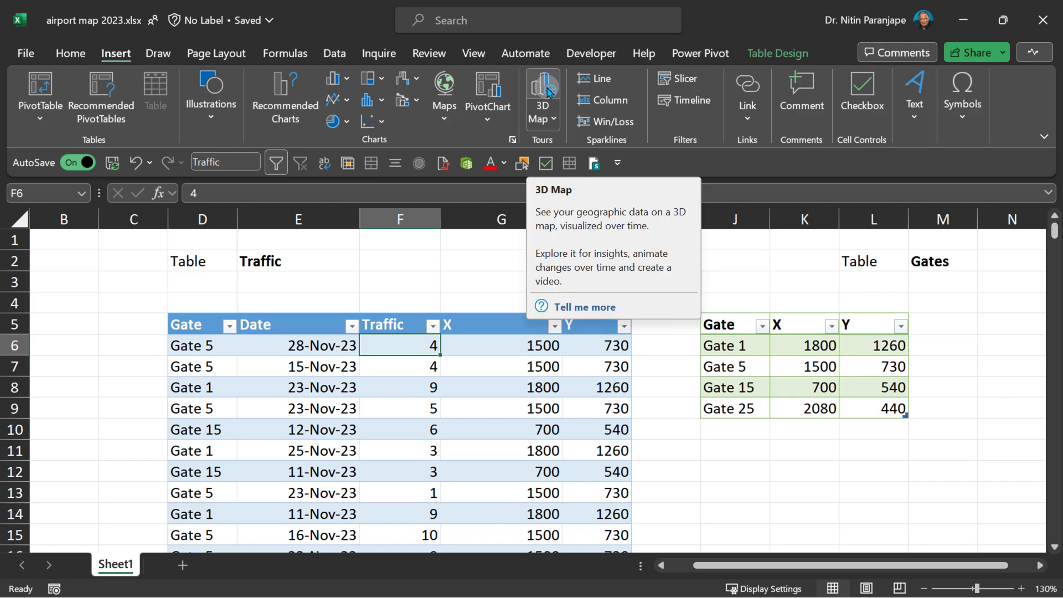
left_click(548, 115)
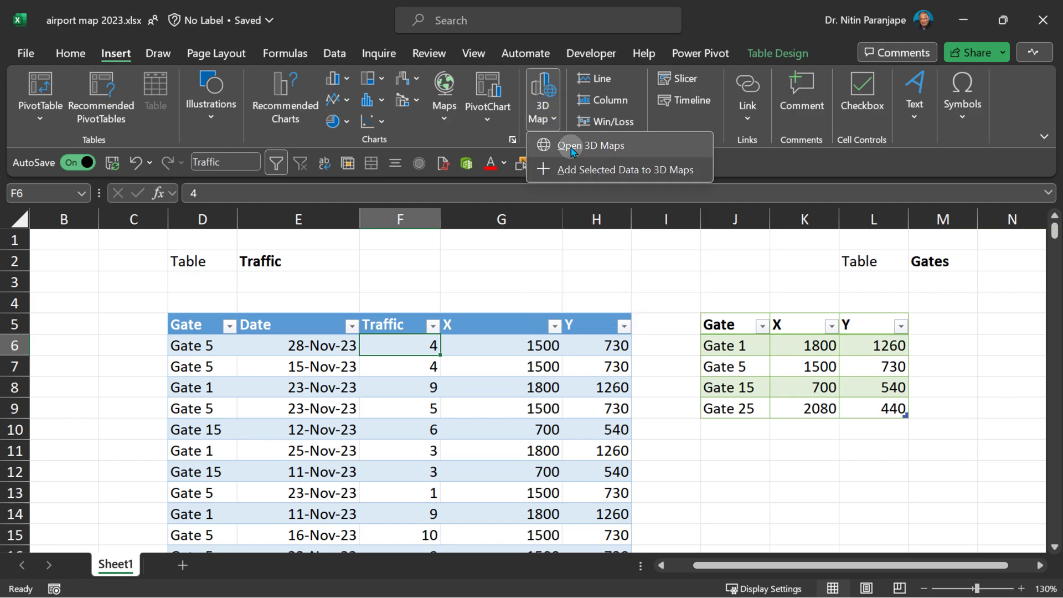
left_click(572, 148)
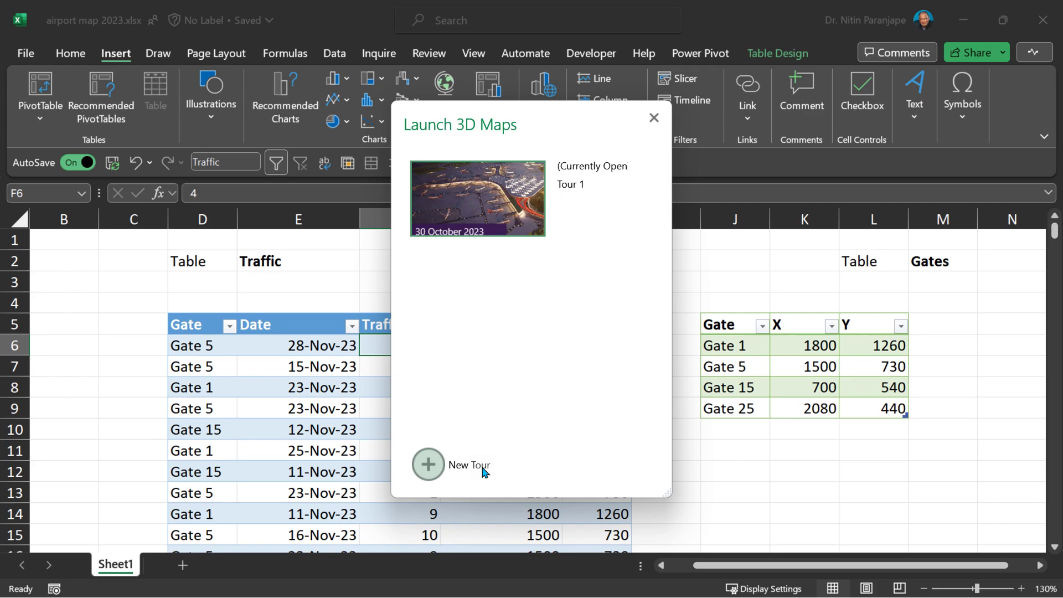
left_click(529, 235)
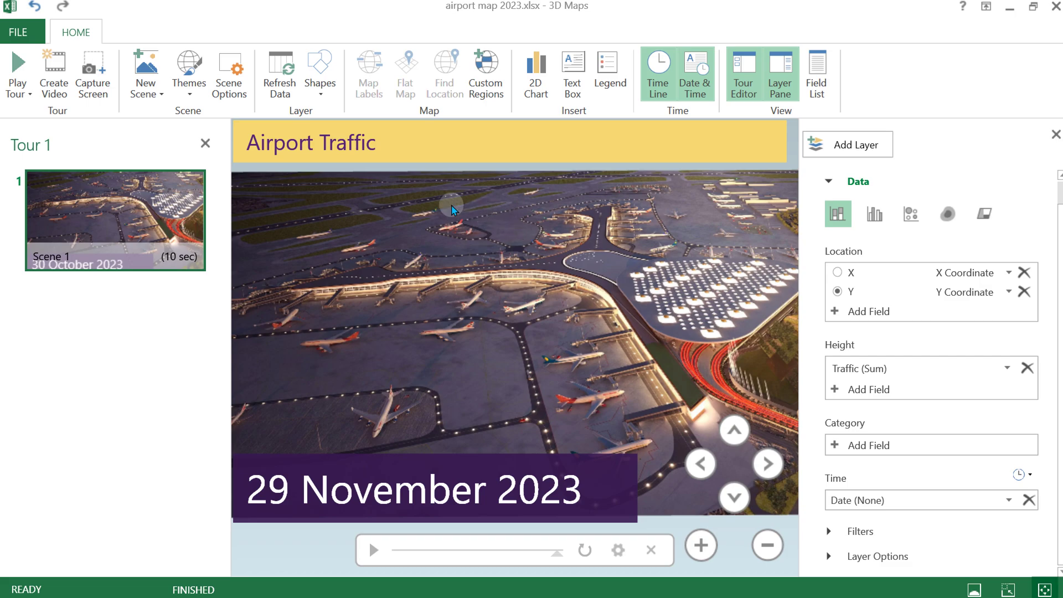
Add a world-map Scene 2 and remove Gate from its layer's Location
left_click(148, 95)
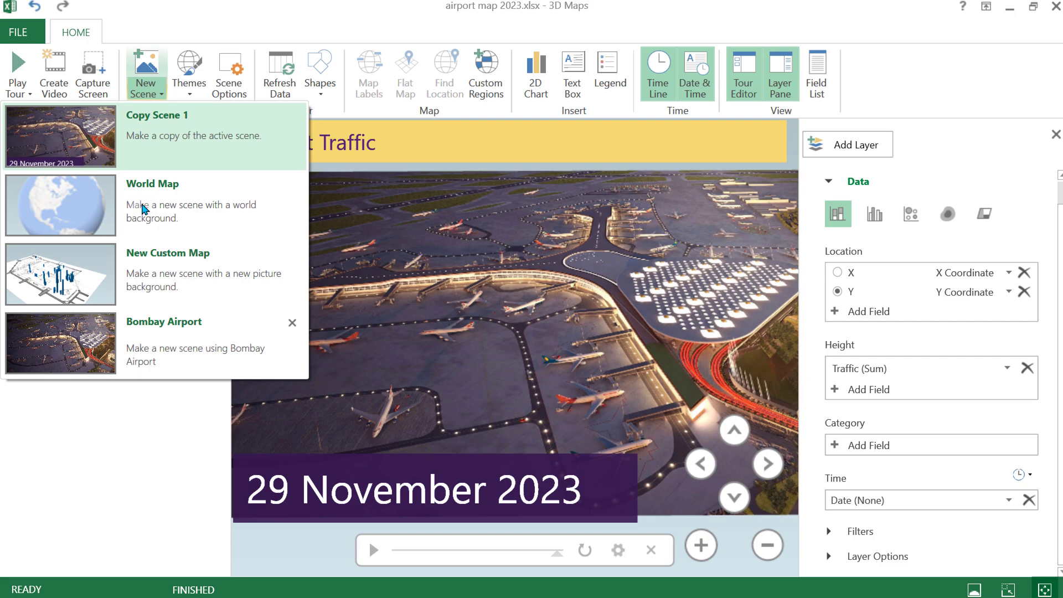
left_click(141, 205)
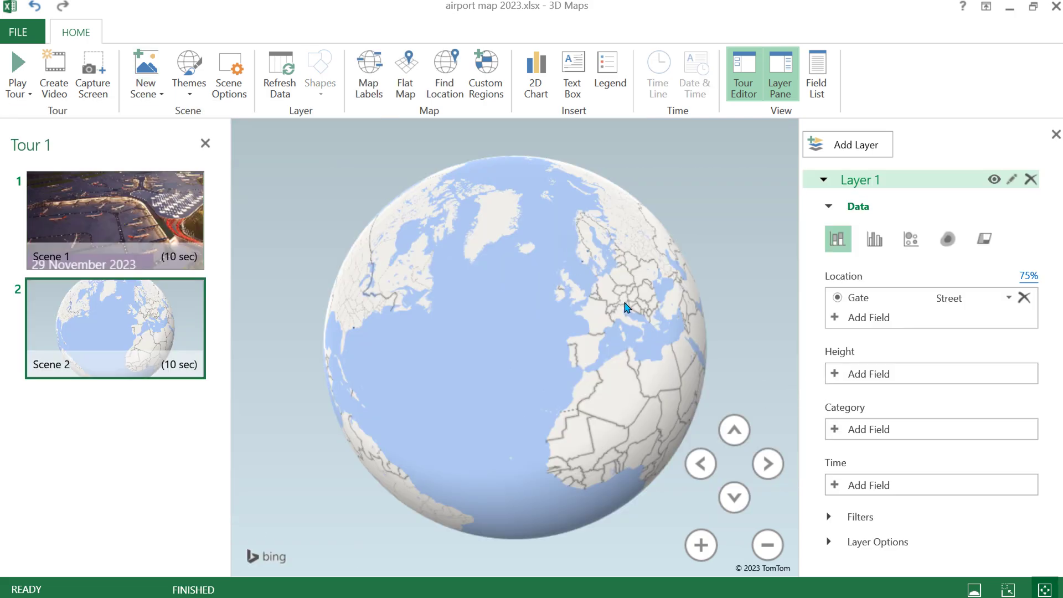
left_click(842, 300)
left_click(1024, 298)
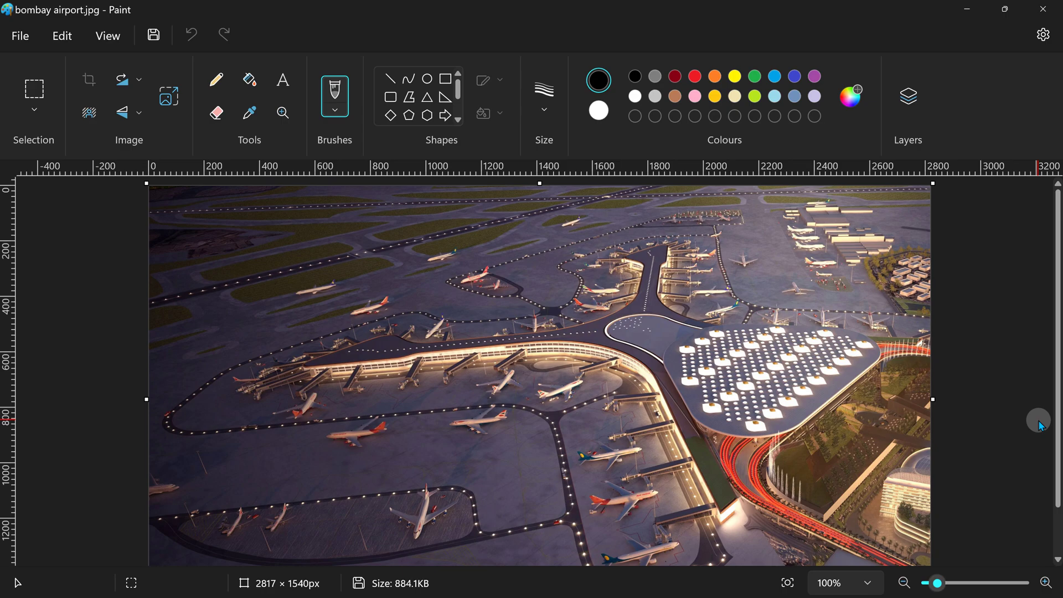
Minimize the Paint window showing the bombay airport picture
left_click(967, 9)
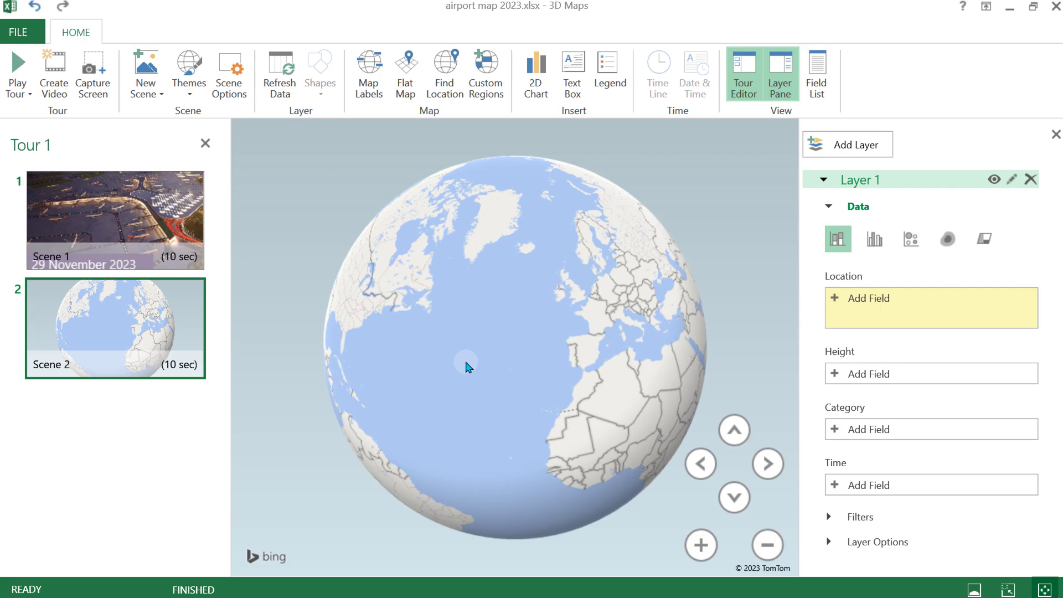
Change Scene 2's map type to New Custom Map in Scene Options
mouse_move(115, 328)
left_click(168, 364)
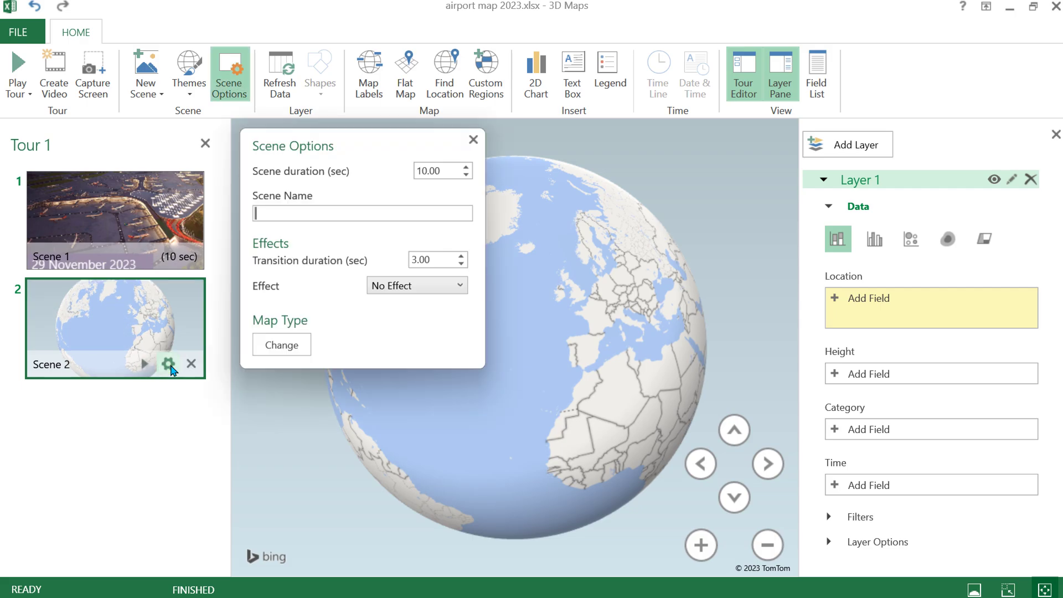
left_click(293, 351)
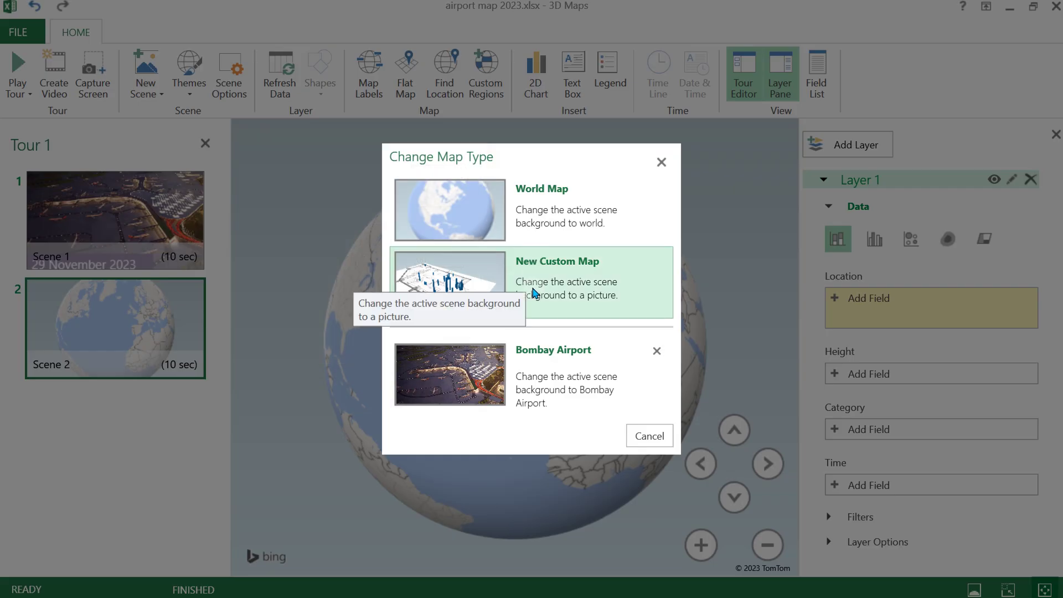
left_click(534, 293)
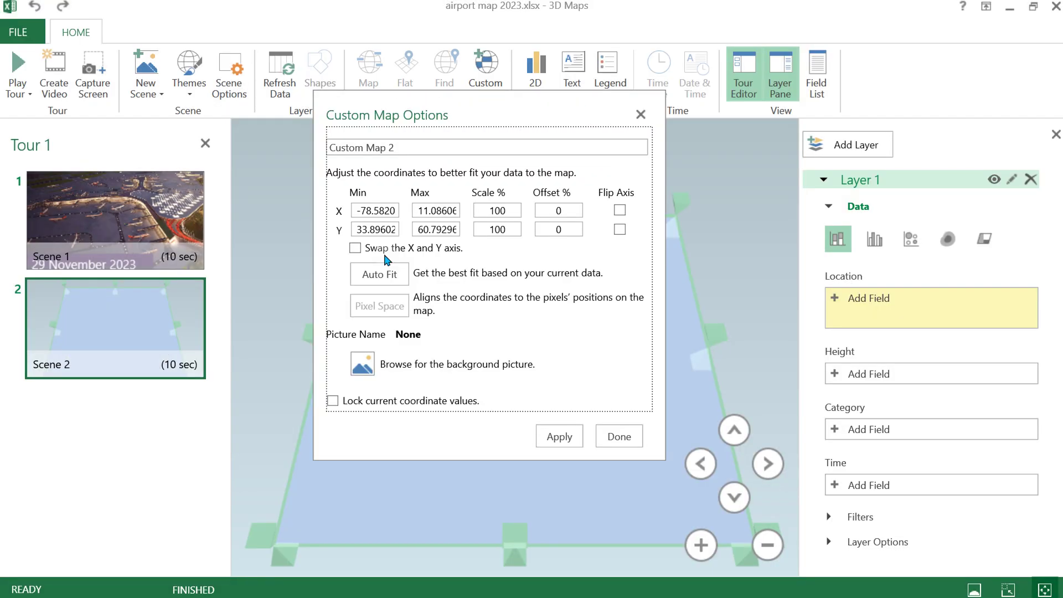
Browse for bombay airport.jpg as the custom map's background picture
left_click(363, 364)
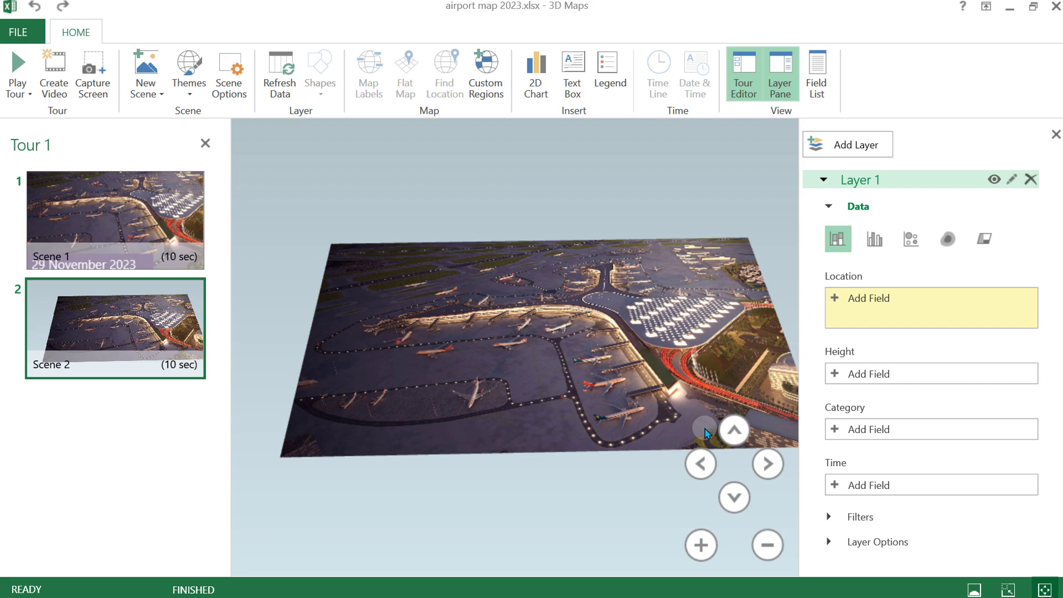
Tilt and zoom the view, then drag the map to frame the airport terminal
left_click(734, 496)
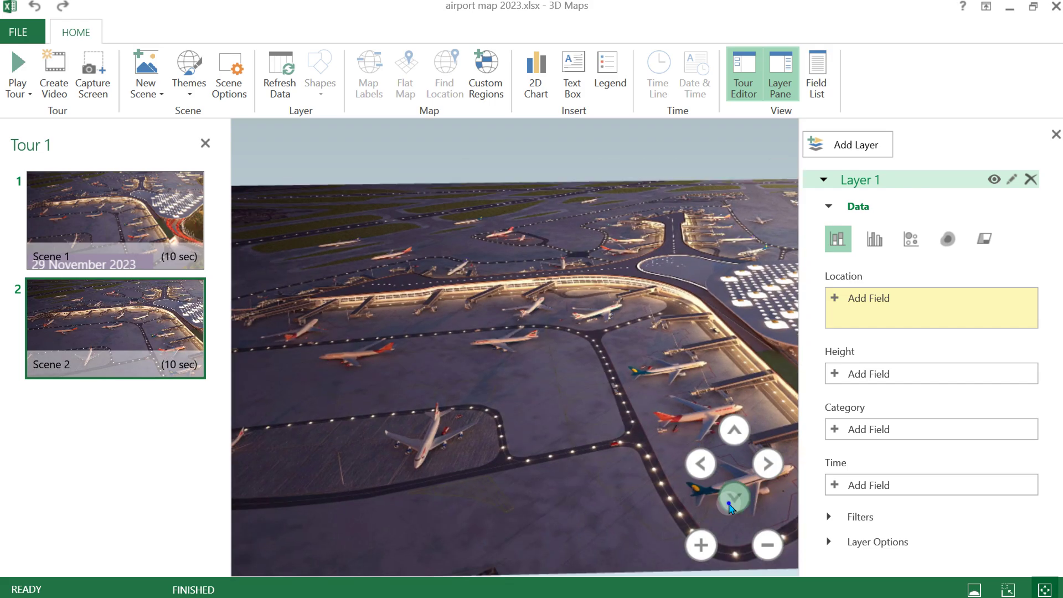
left_click(734, 495)
left_click(769, 464)
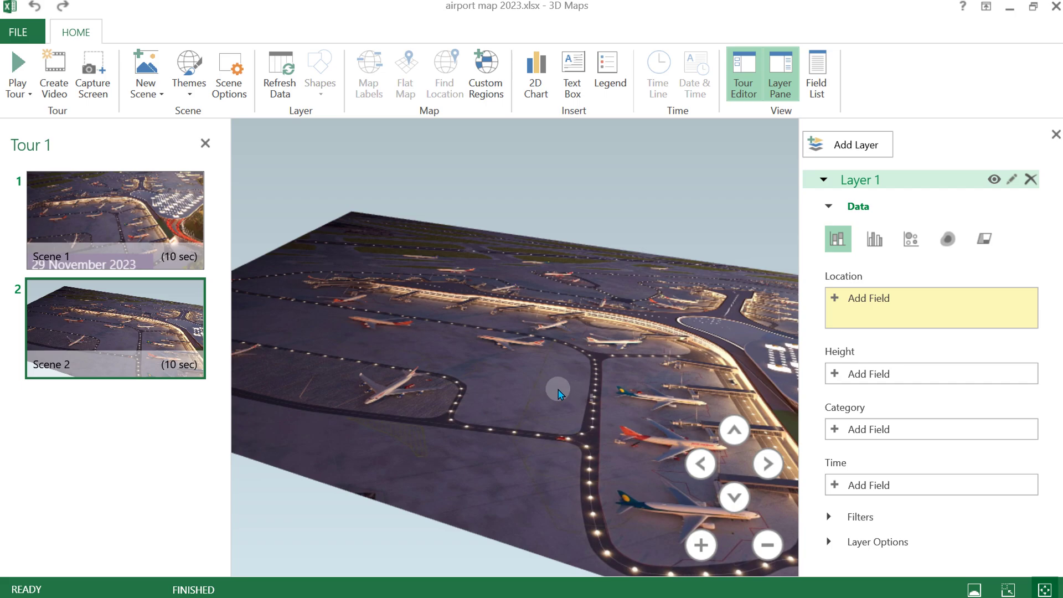
mouse_move(558, 389)
left_mouse_down()
mouse_move(592, 495)
mouse_move(629, 479)
mouse_move(569, 309)
mouse_move(535, 332)
mouse_move(585, 456)
left_mouse_up()
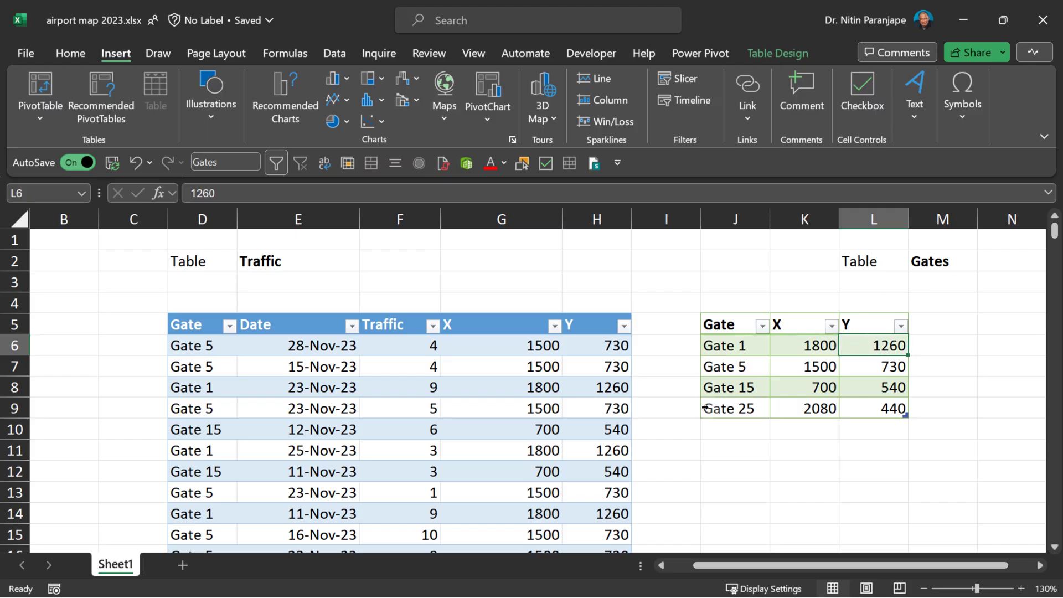
Check Gate 1 (1800, 1260) and Gate 5 (Y 730) coordinates in the Gates table
left_click(741, 346)
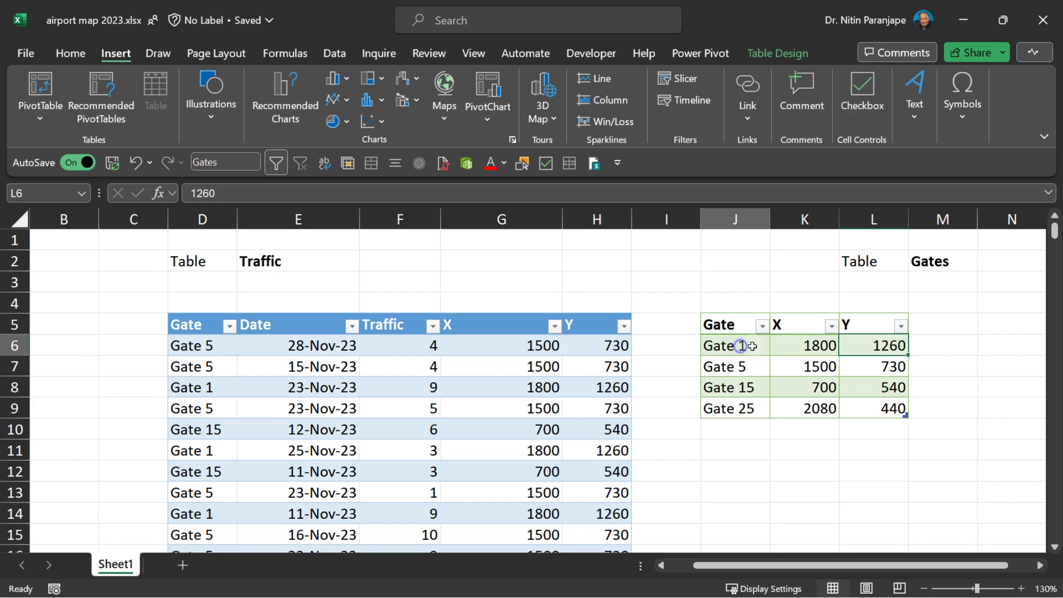
left_click(817, 346)
left_click(898, 343)
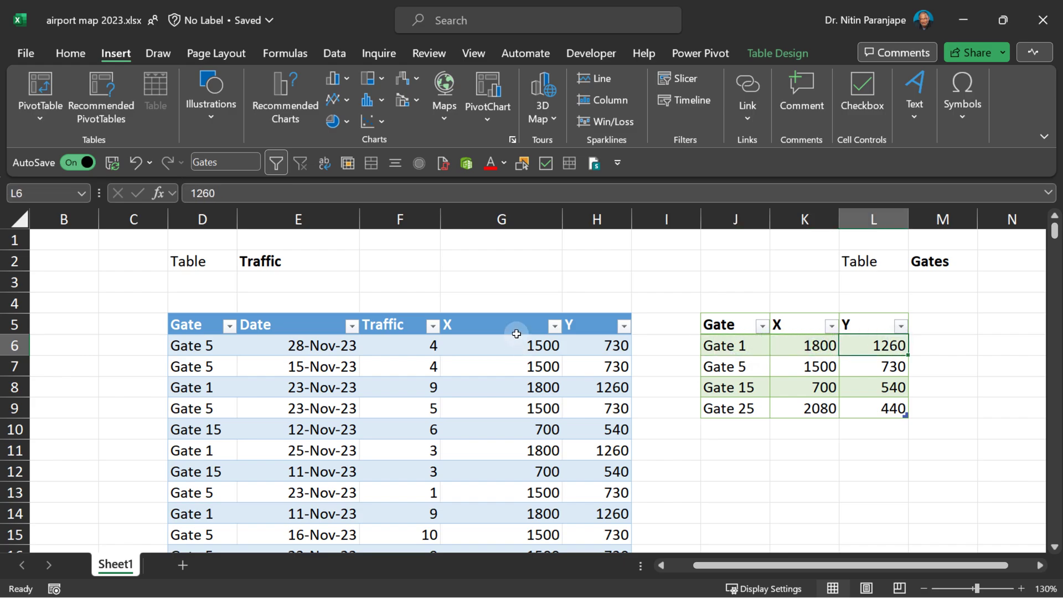
left_click(211, 346)
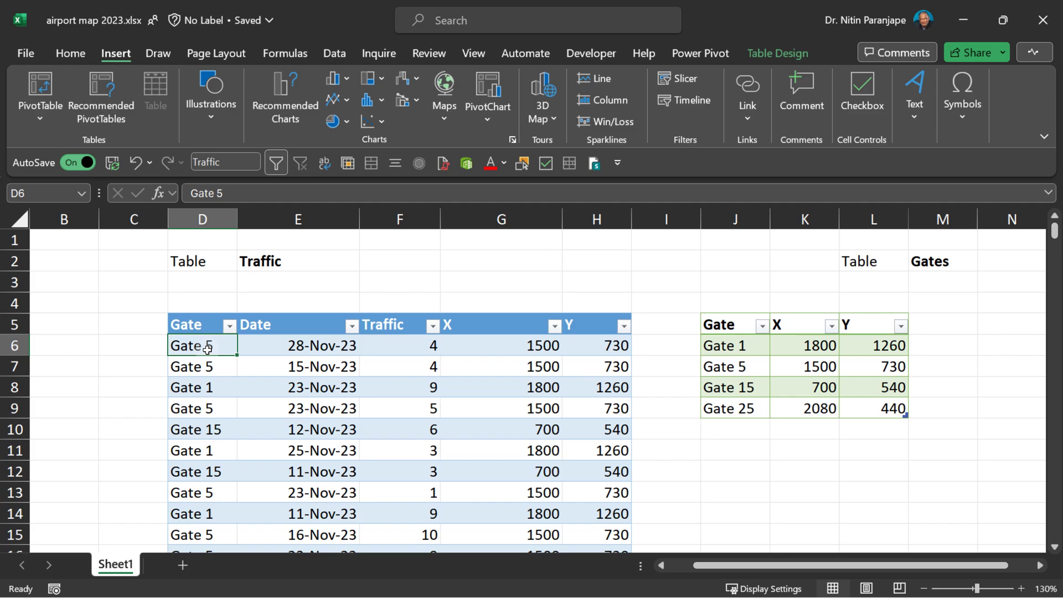
left_click(826, 371)
left_click(875, 367)
Inspect the VLOOKUP in G7 that fills X, leaving it unchanged
left_click(487, 367)
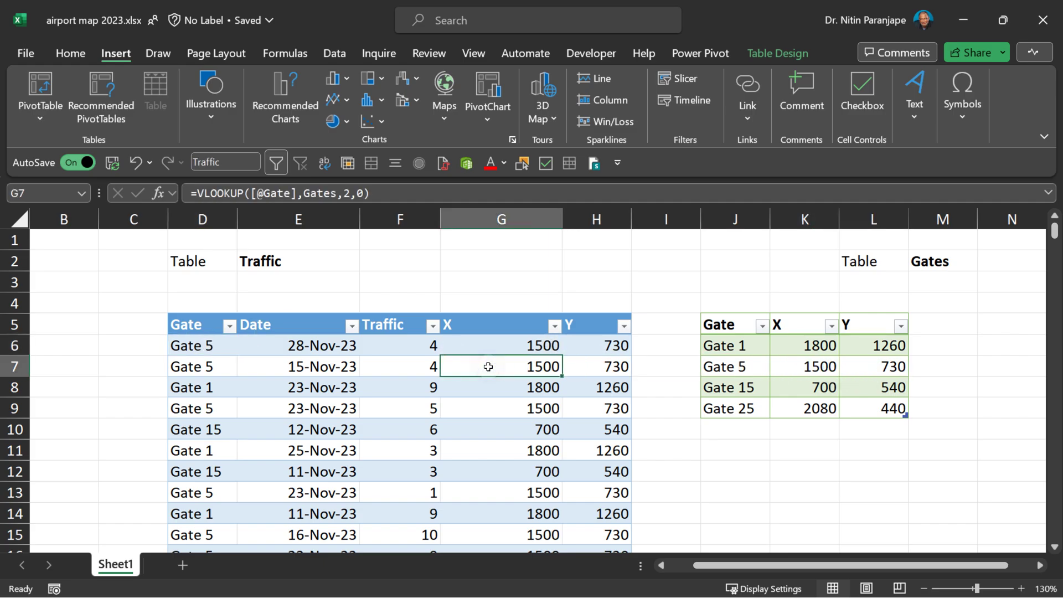
key("F2")
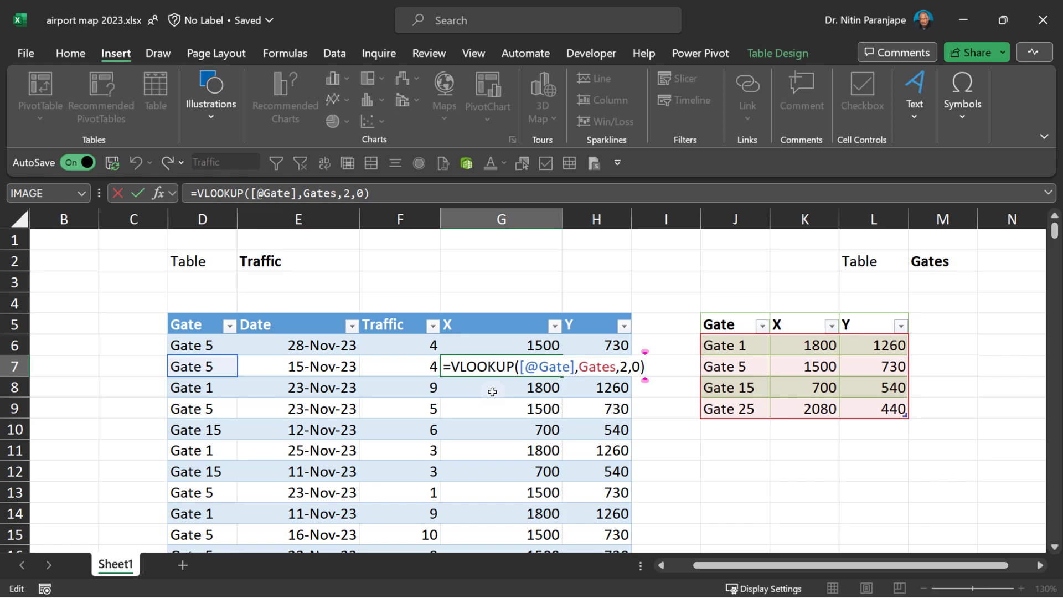
key("Escape")
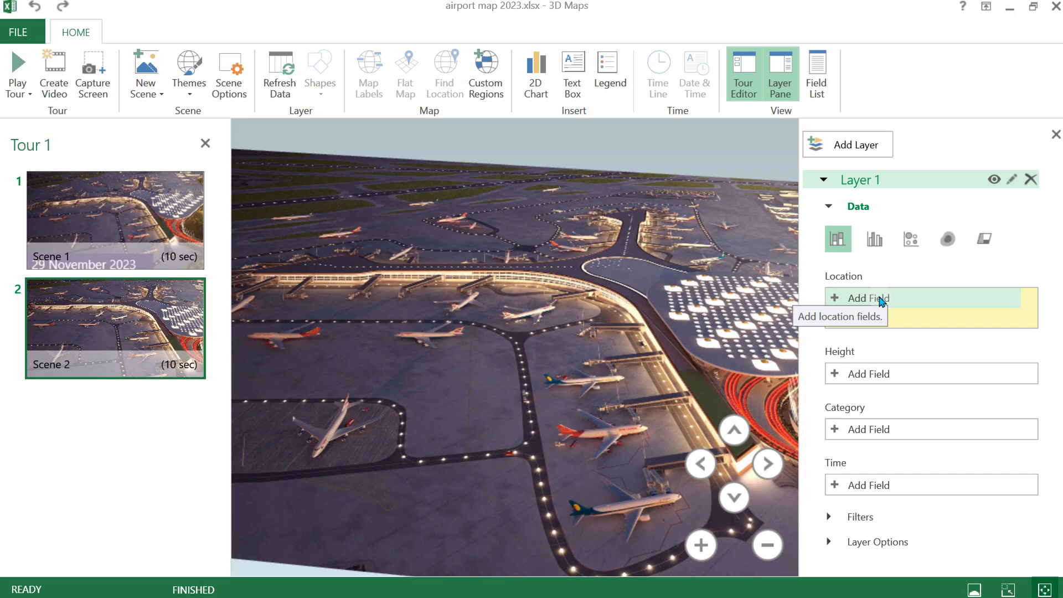
Add X and Y to the layer's Location as X Coordinate and Y Coordinate
left_click(880, 299)
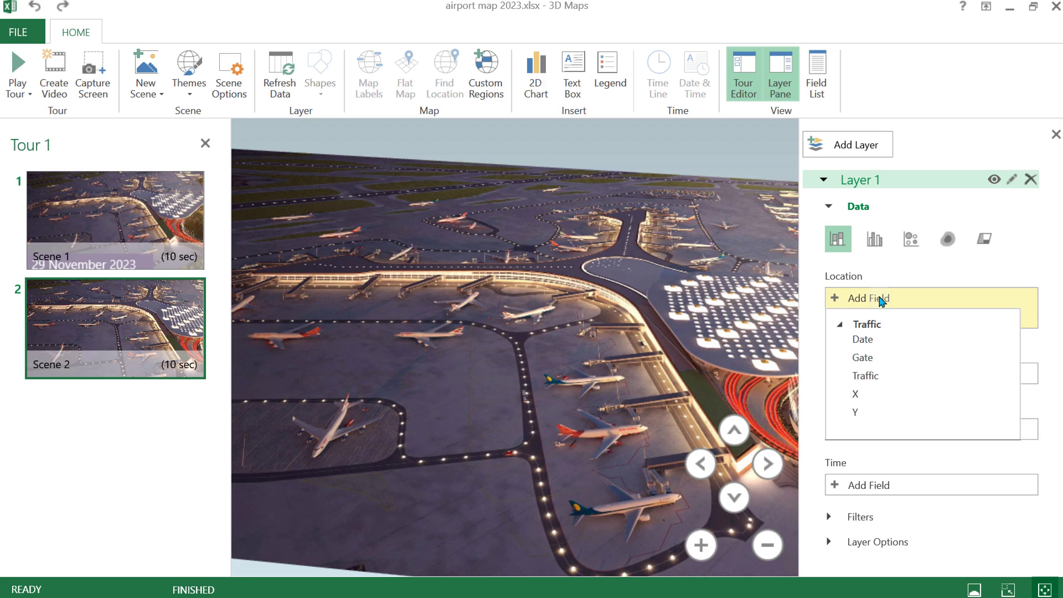
left_click(870, 389)
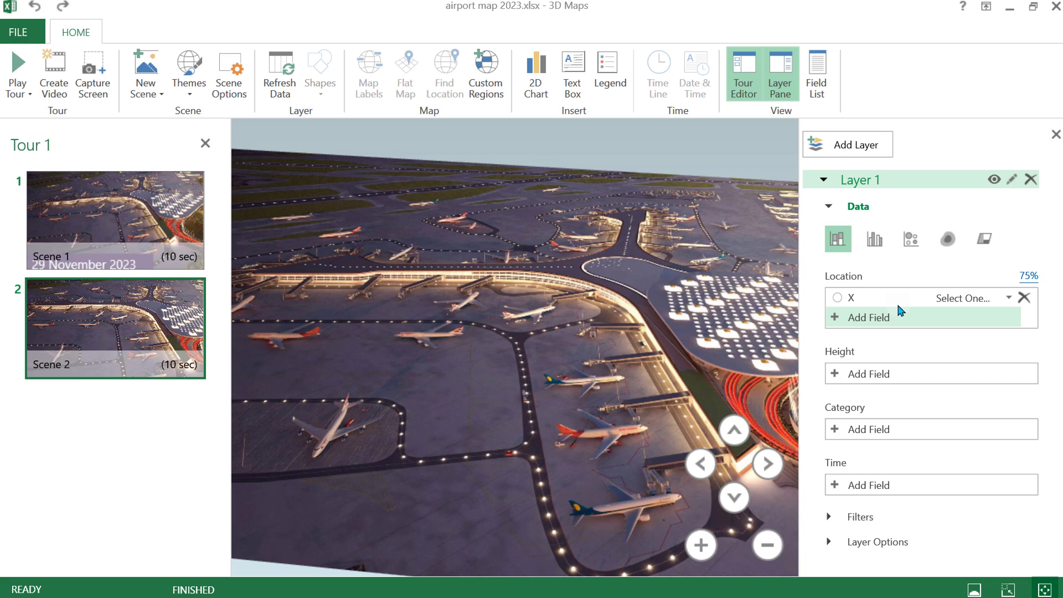
left_click(992, 301)
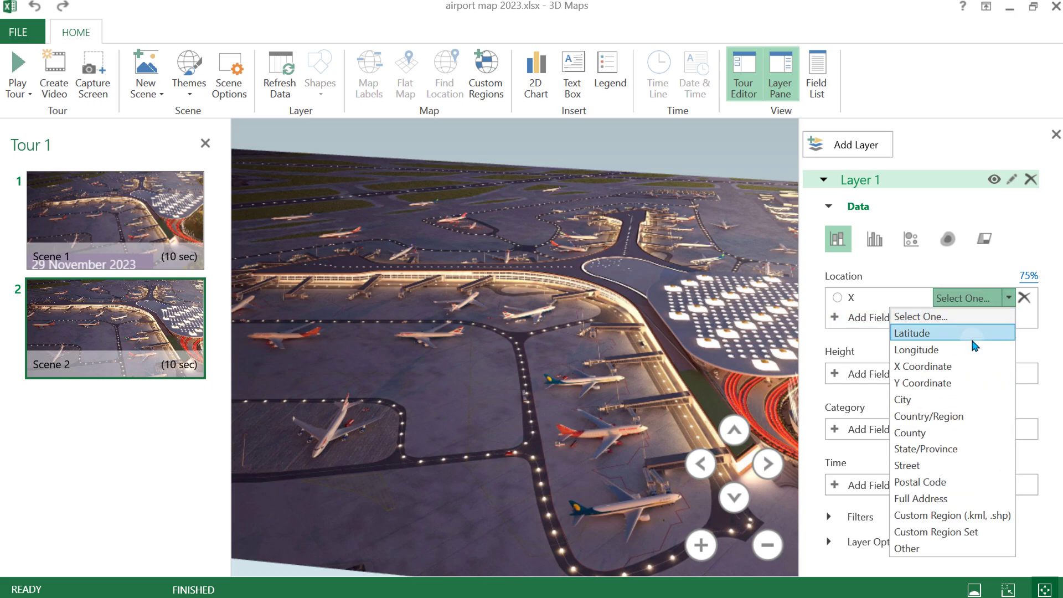
left_click(968, 366)
left_click(883, 328)
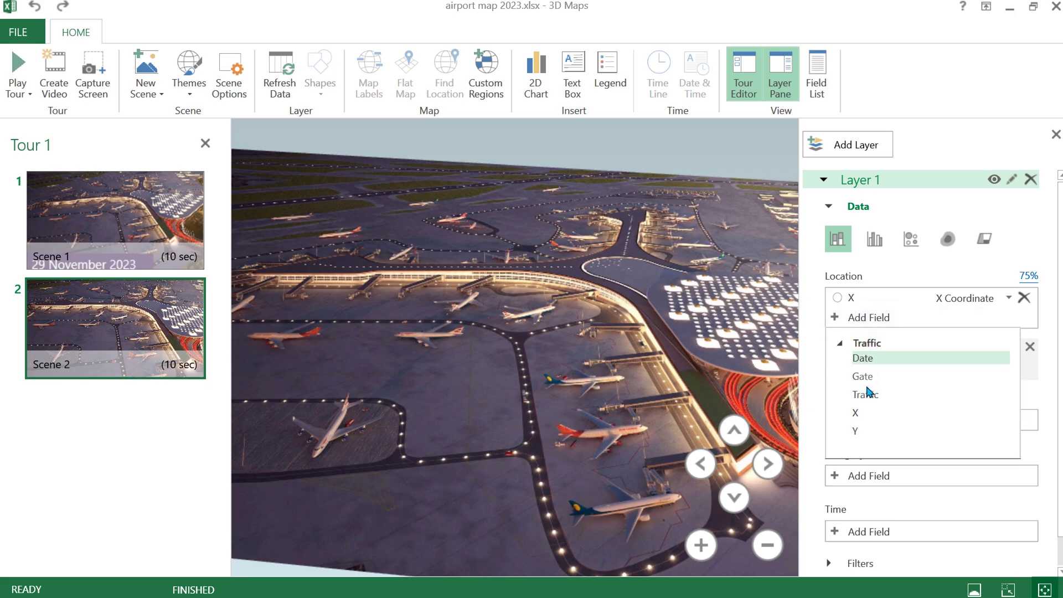
left_click(861, 430)
left_click(984, 318)
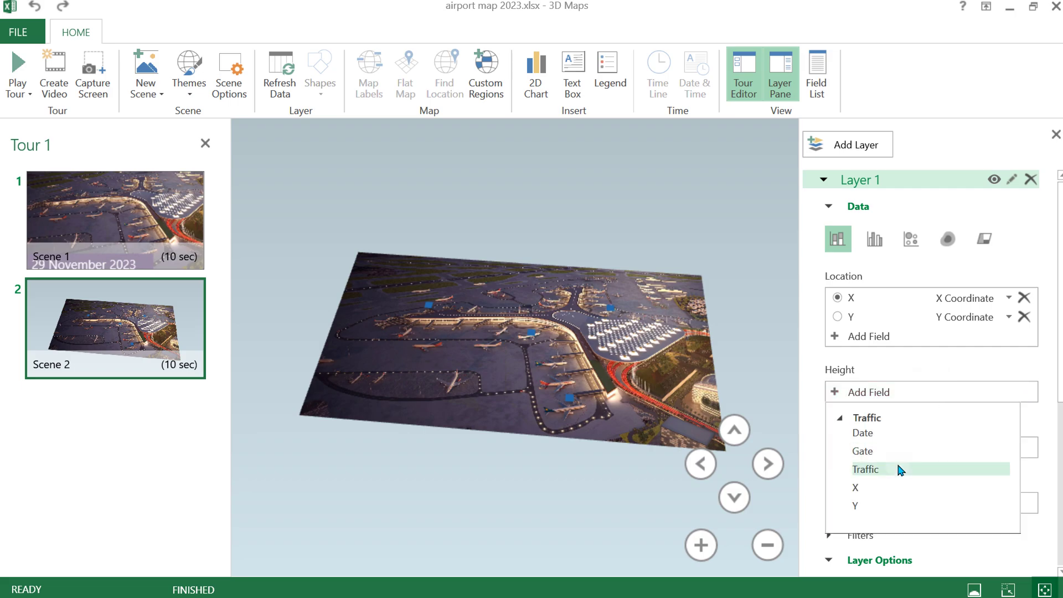
Set summed Traffic as the column height at each gate
left_click(898, 469)
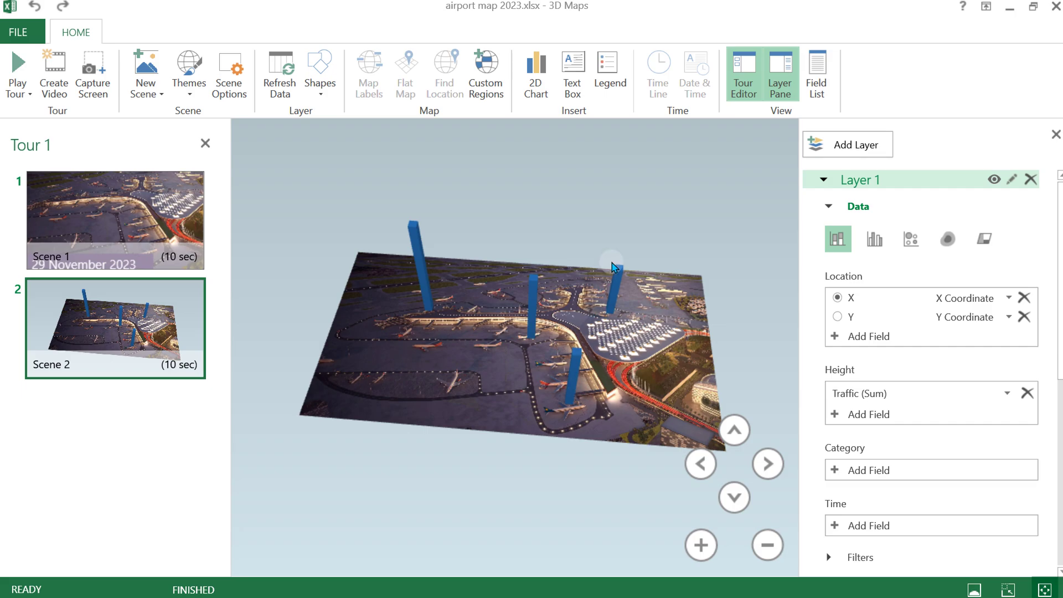
mouse_move(617, 287)
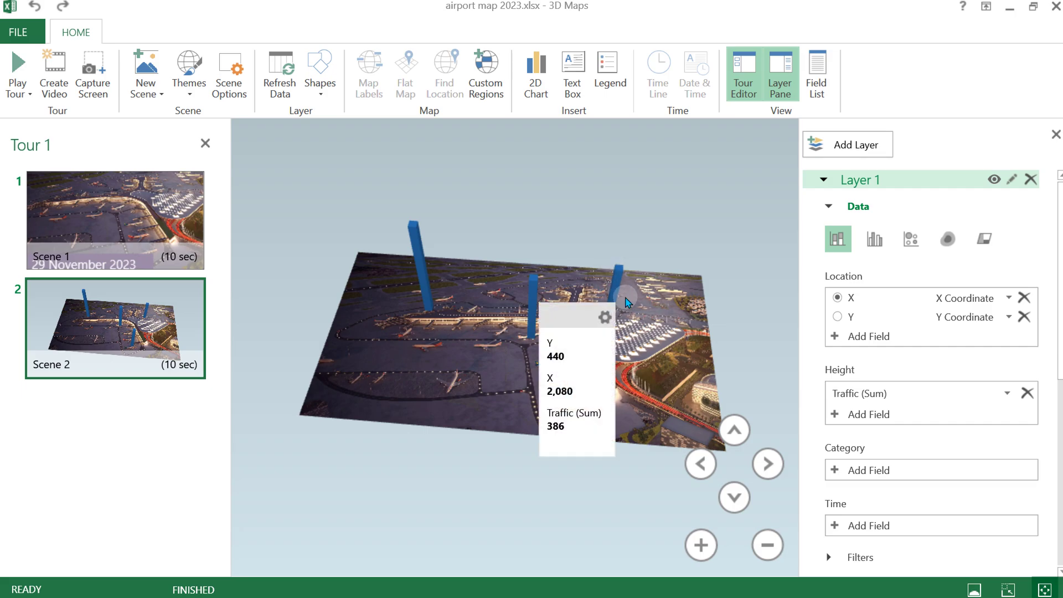
scroll(953, 473, "down", 3)
scroll(953, 472, "down", 2)
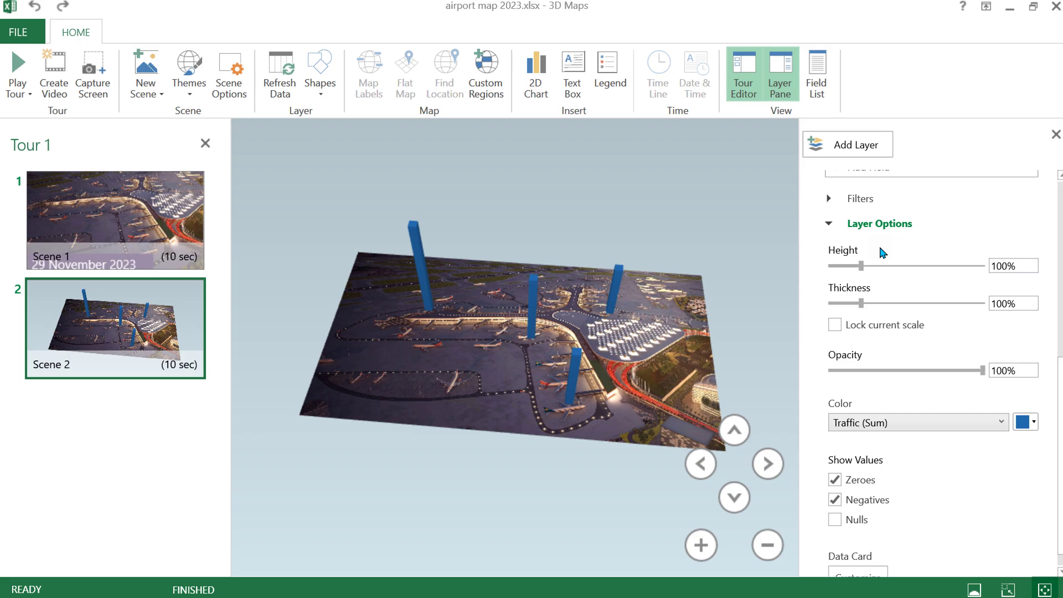
Choose yellow from the Layer Options colour swatch for the traffic columns
left_click(1032, 421)
left_click(967, 440)
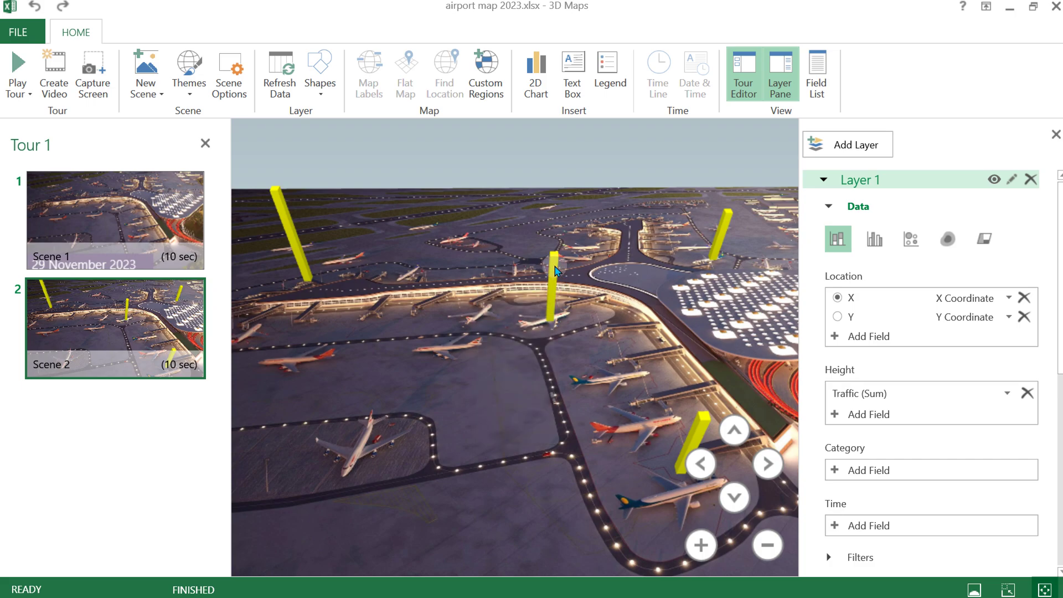
Annotate the middle gate column with its Traffic (Sum) value, then start annotating another column
right_click(556, 271)
left_click(506, 277)
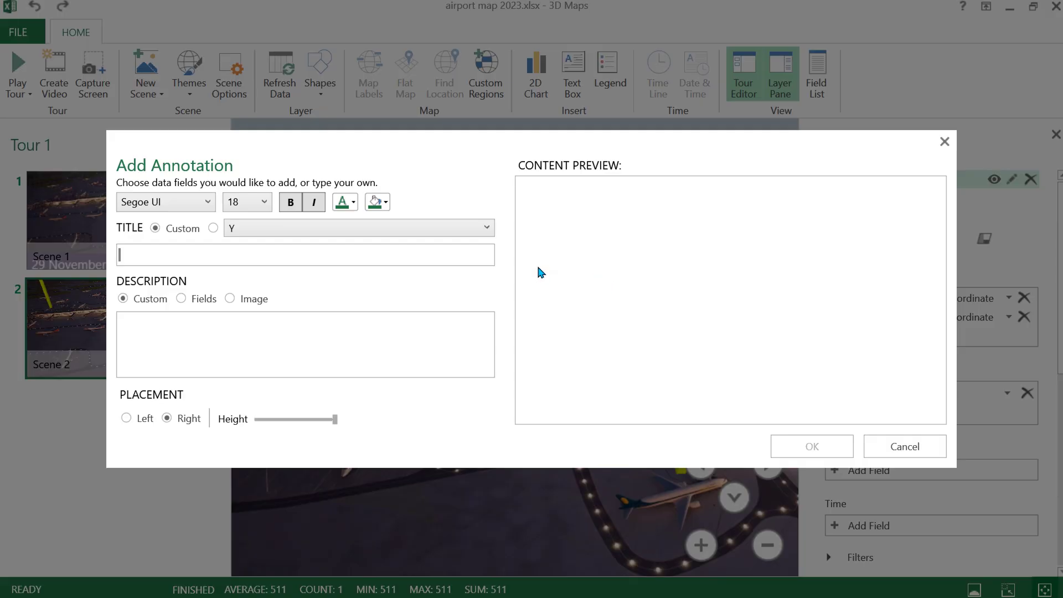
left_click(264, 227)
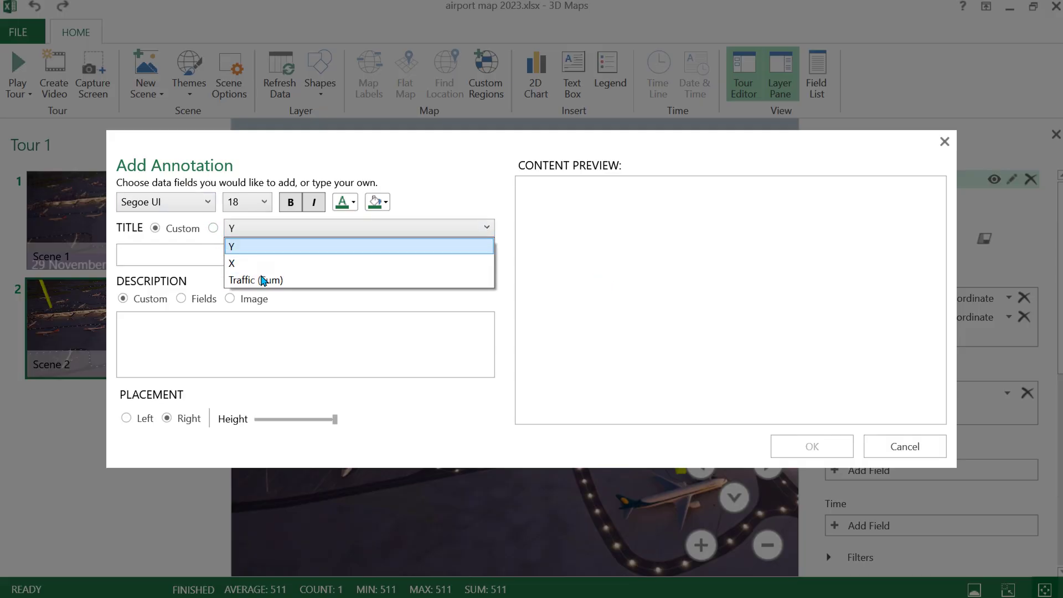
left_click(266, 279)
key("Return")
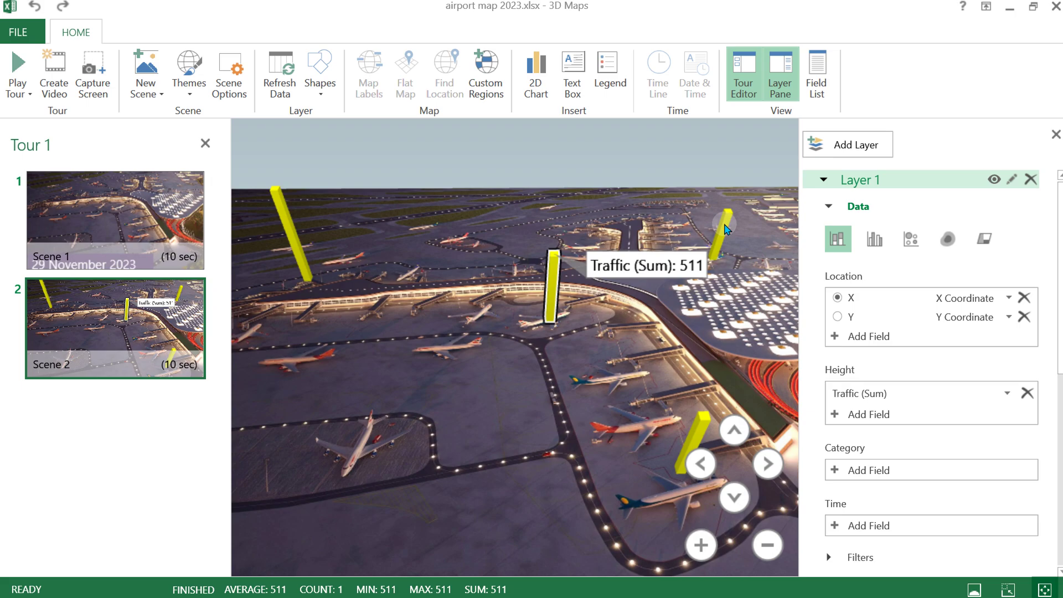
right_click(727, 232)
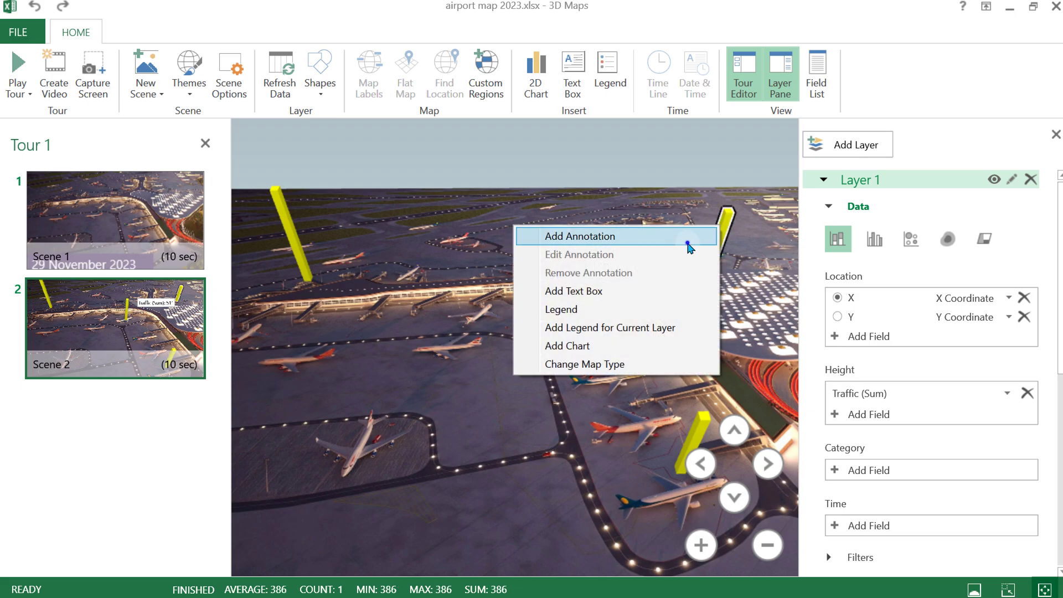
left_click(688, 240)
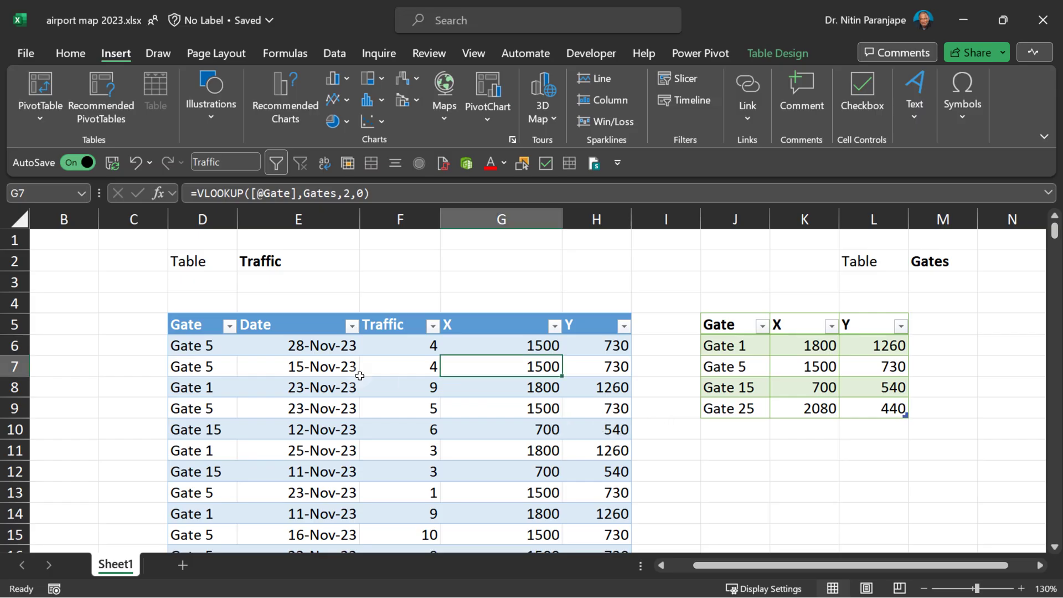
Check the Date column runs from 30-Oct-23 in E6 down to 29-Nov-23
left_click(299, 374)
left_click(335, 349)
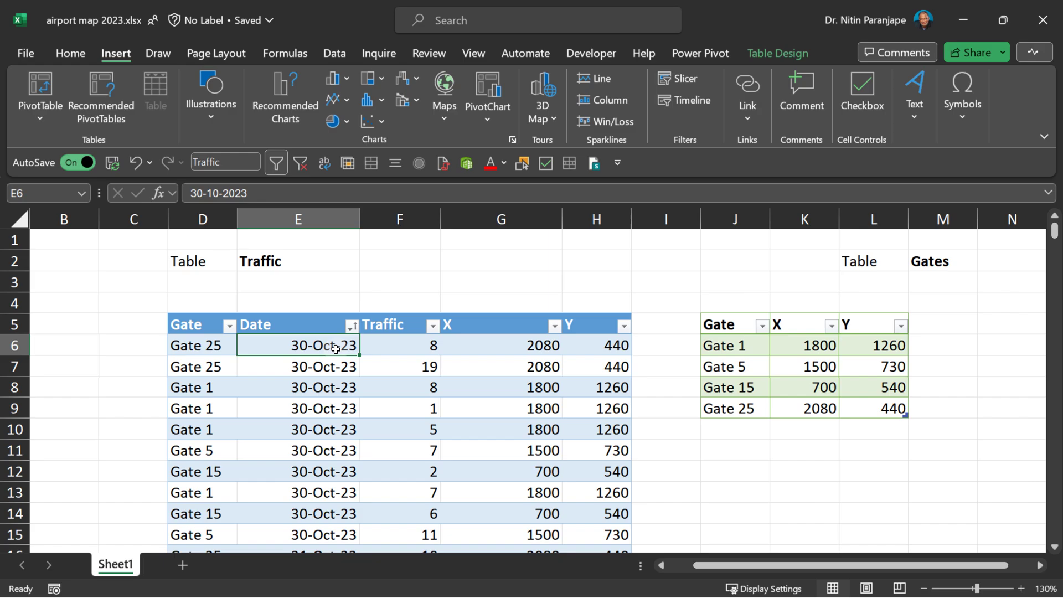
key("ctrl+Down")
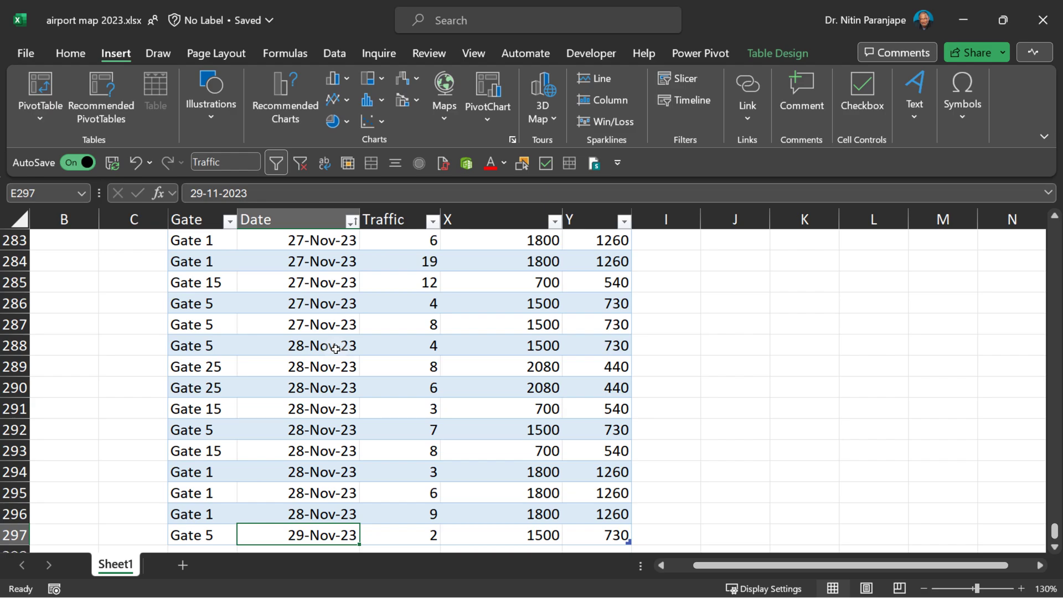
scroll(510, 350, "up", 5)
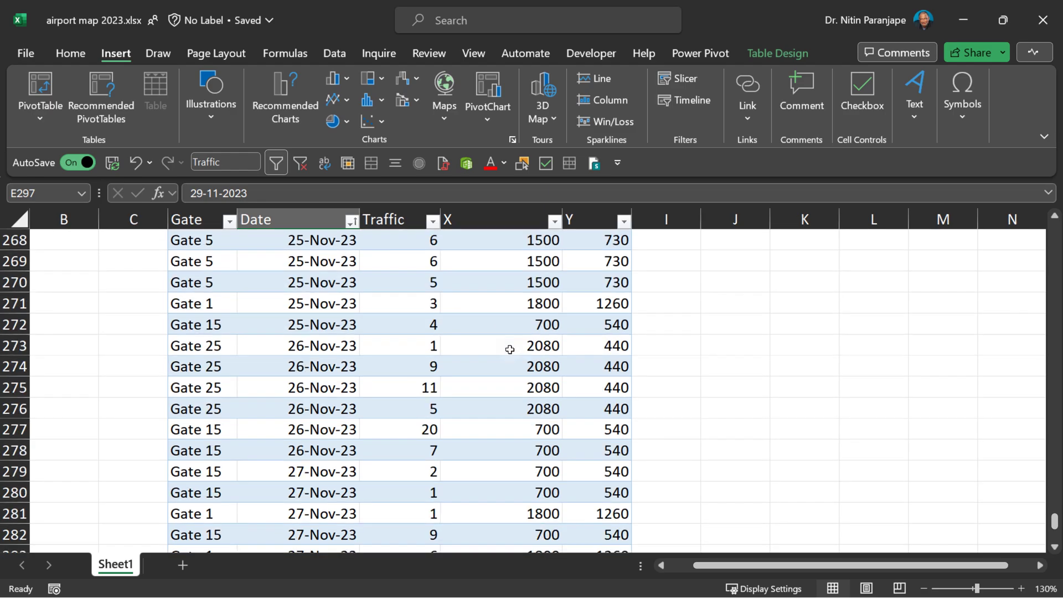
scroll(510, 349, "up", 17)
scroll(510, 349, "up", 20)
scroll(510, 349, "up", 20)
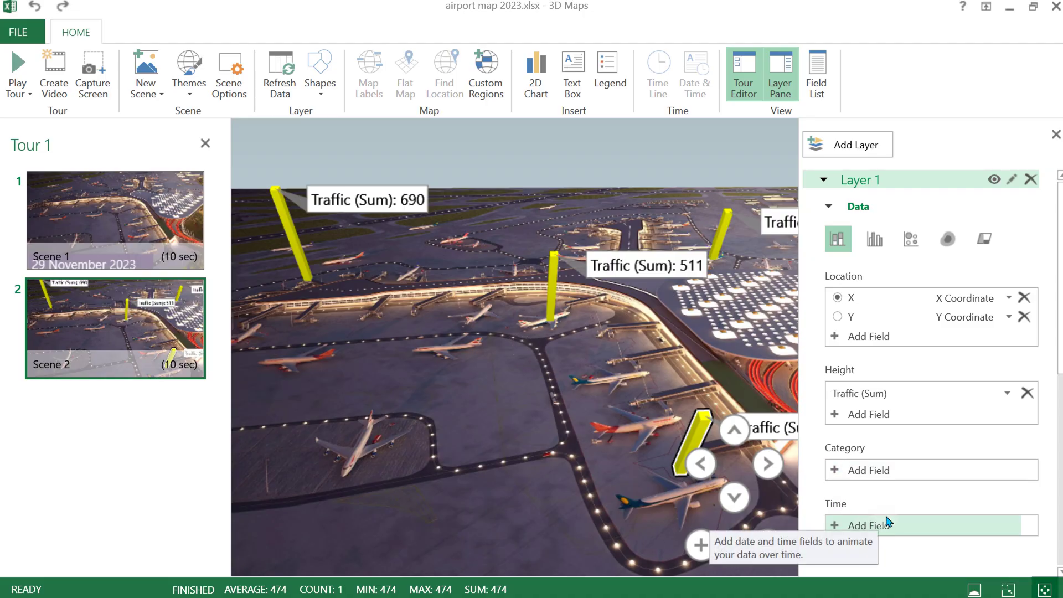
Add Date as the Time field and widen the date caption to one line
scroll(886, 515, "down", 3)
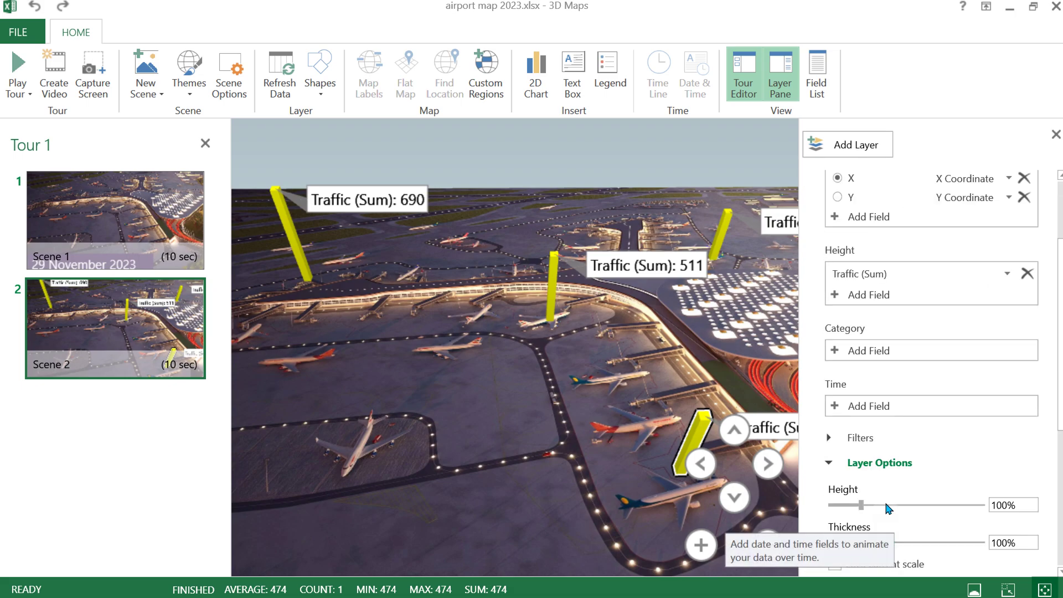
left_click(878, 406)
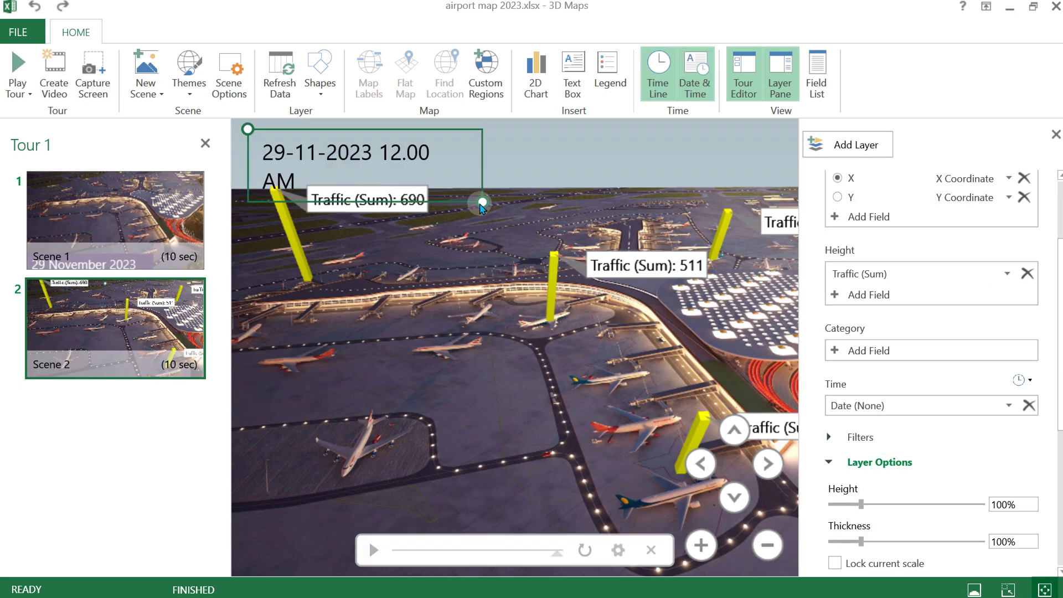
left_click_drag(483, 202, 595, 177)
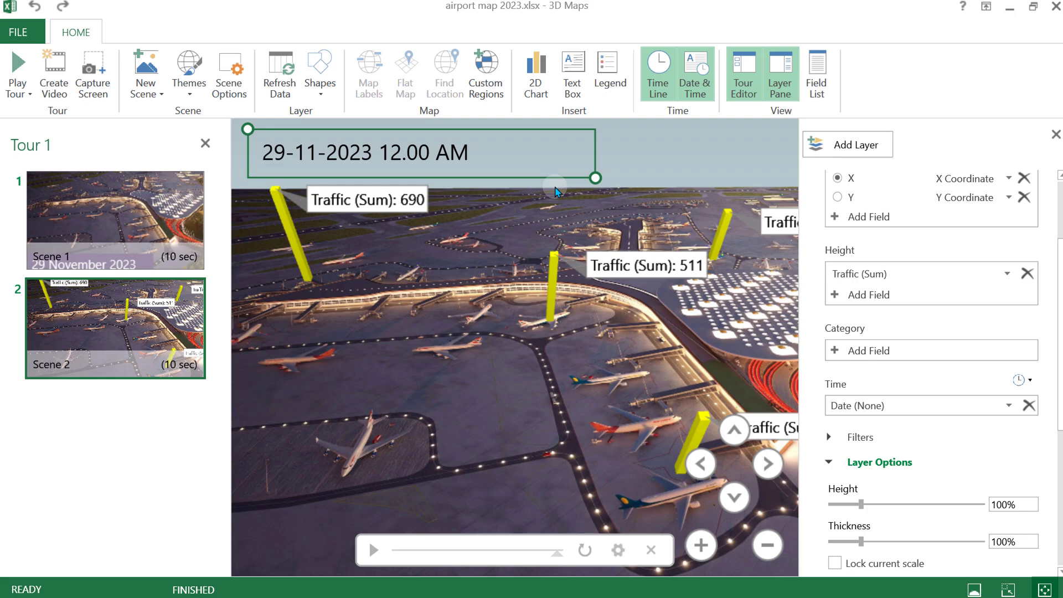
left_click(400, 273)
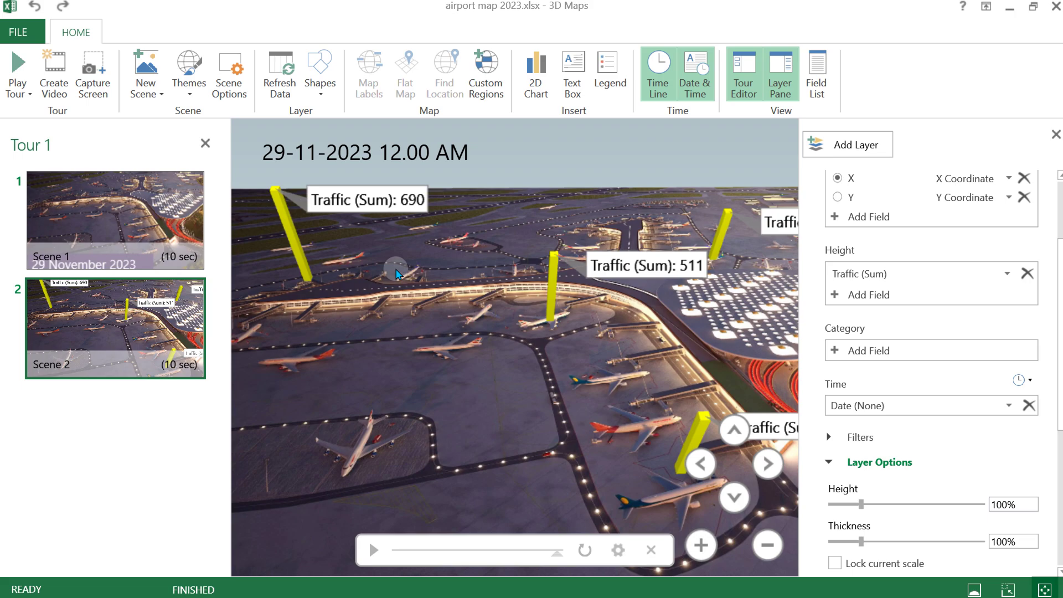
Group the time animation by Day and rewind the timeline to 30-10-2023
left_click(1007, 406)
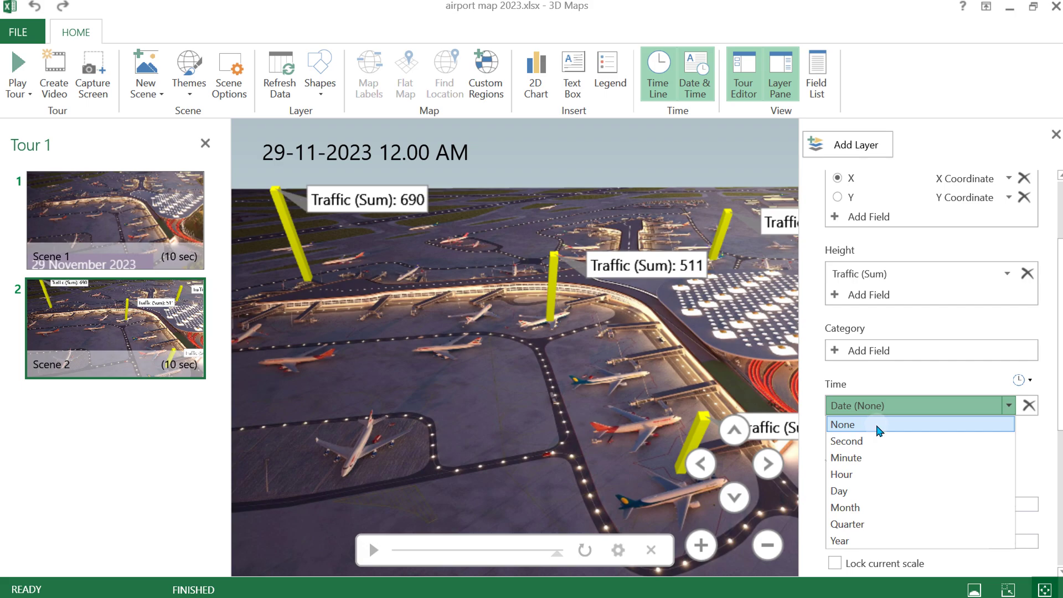
left_click(864, 491)
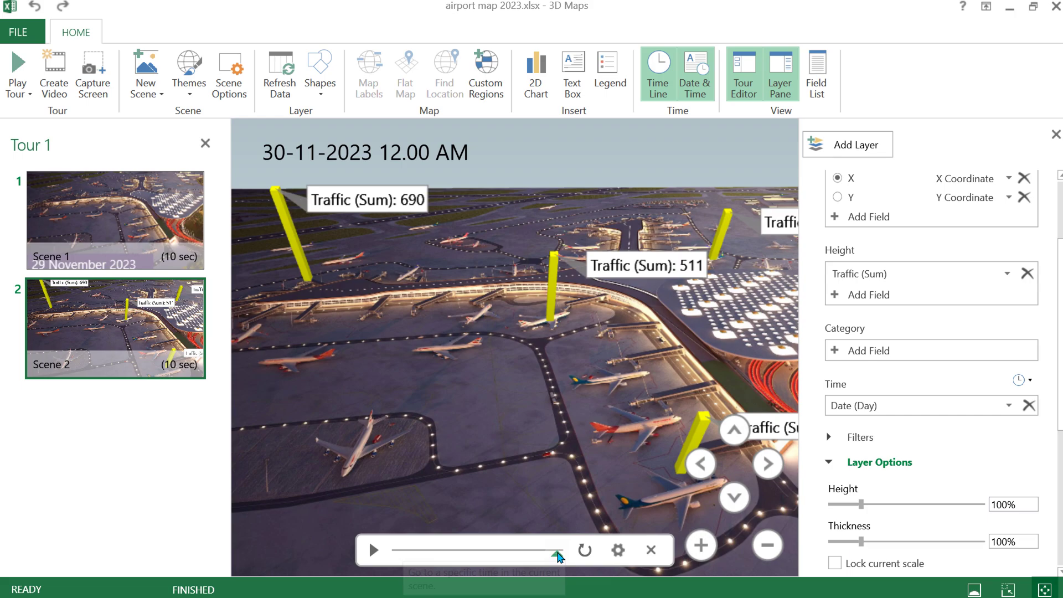
left_click(585, 550)
left_click(299, 169)
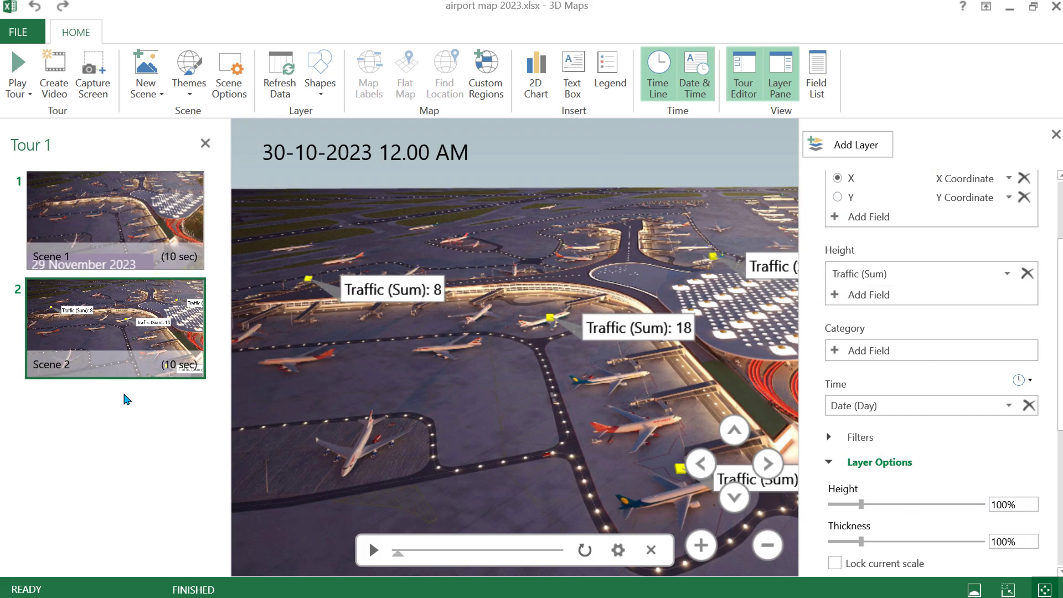
Delete Scene 1 from the tour, then go to FILE > Options
left_click(199, 191)
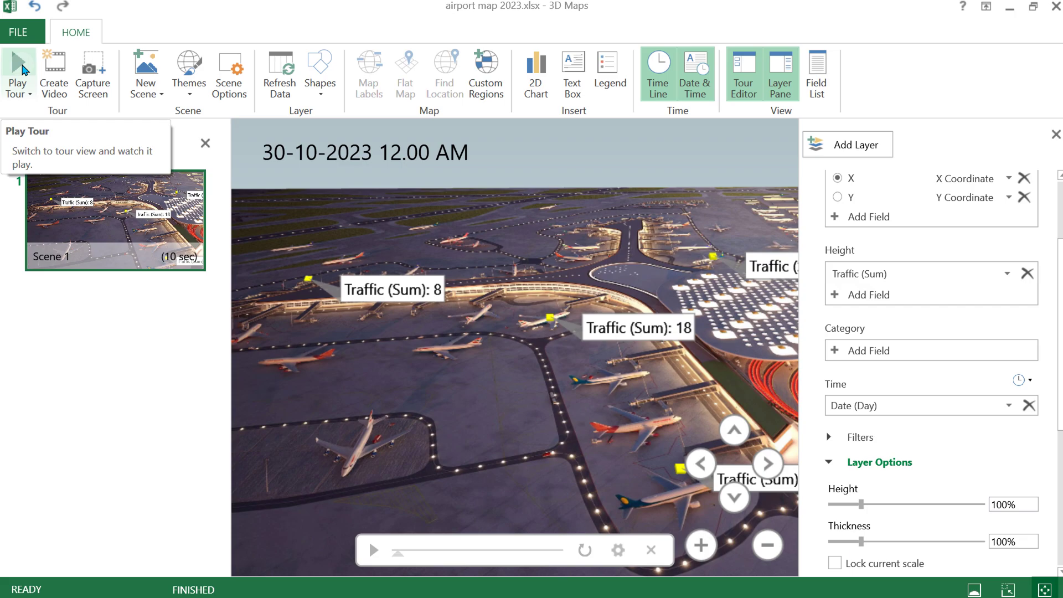
left_click(18, 32)
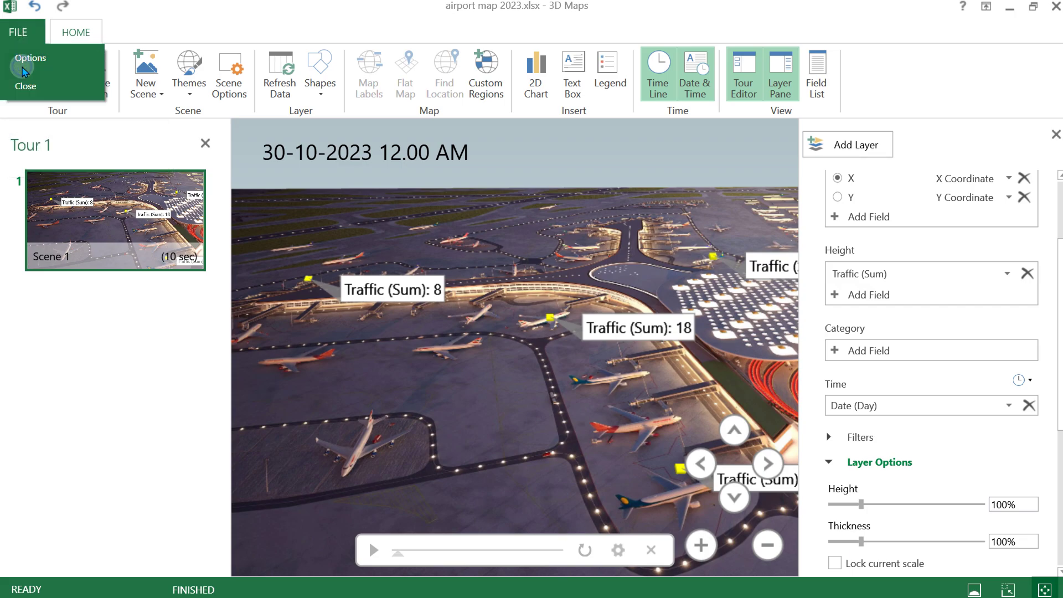
left_click(22, 65)
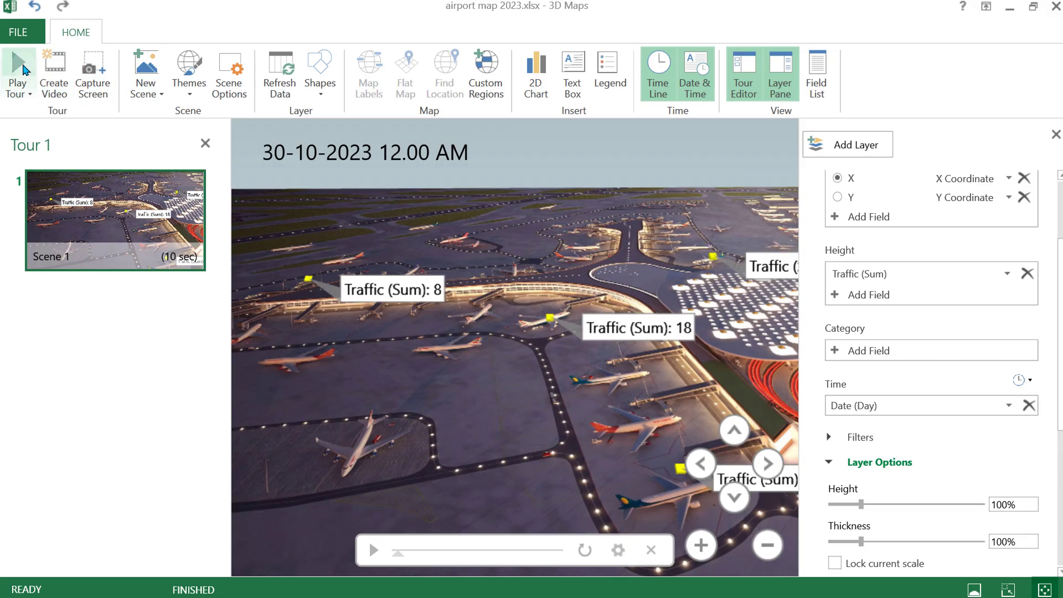
left_click(24, 69)
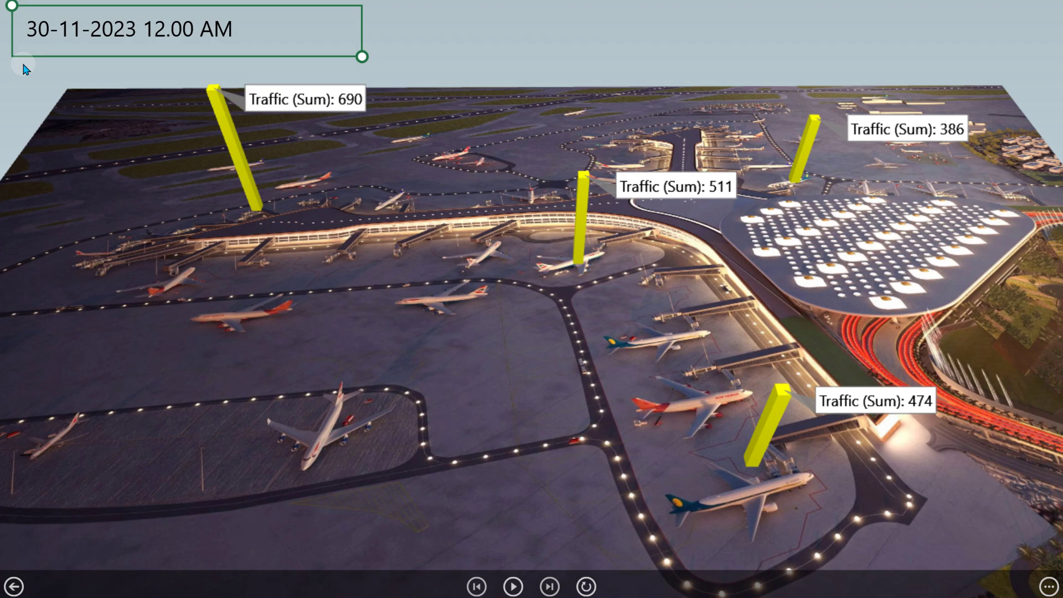
key("Escape")
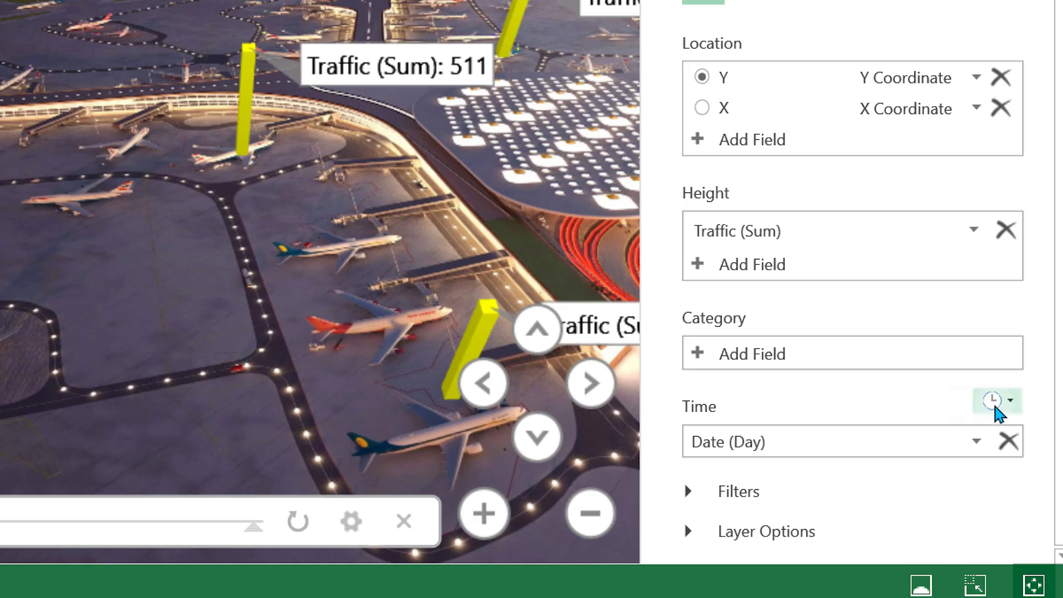
Set data to show for an instant and rewind the timeline to the first day
left_click(1022, 476)
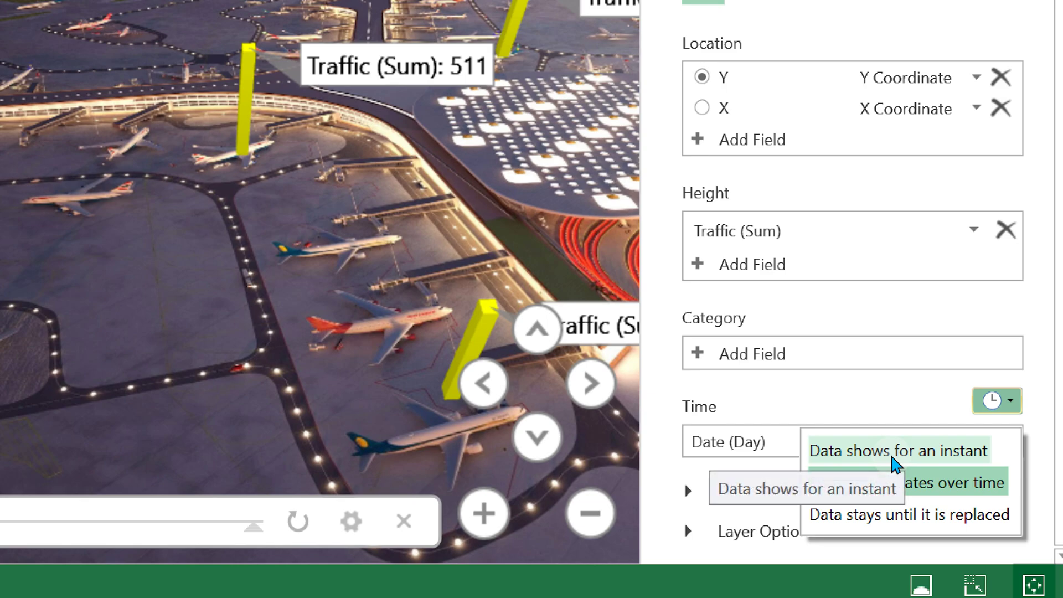
left_click(895, 464)
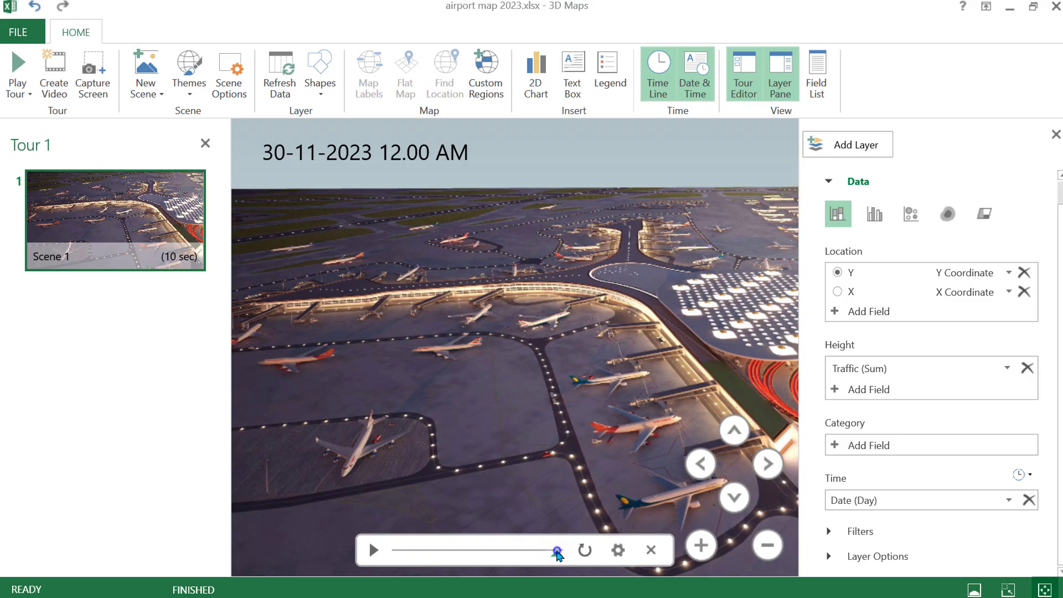
left_click_drag(557, 551, 397, 551)
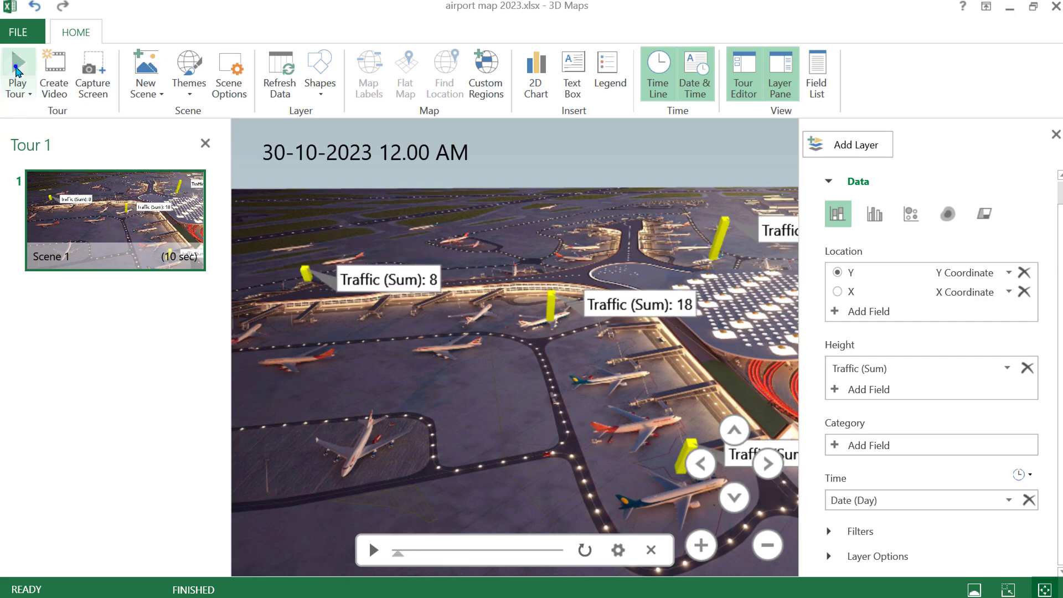
Play the tour full-screen
left_click(17, 71)
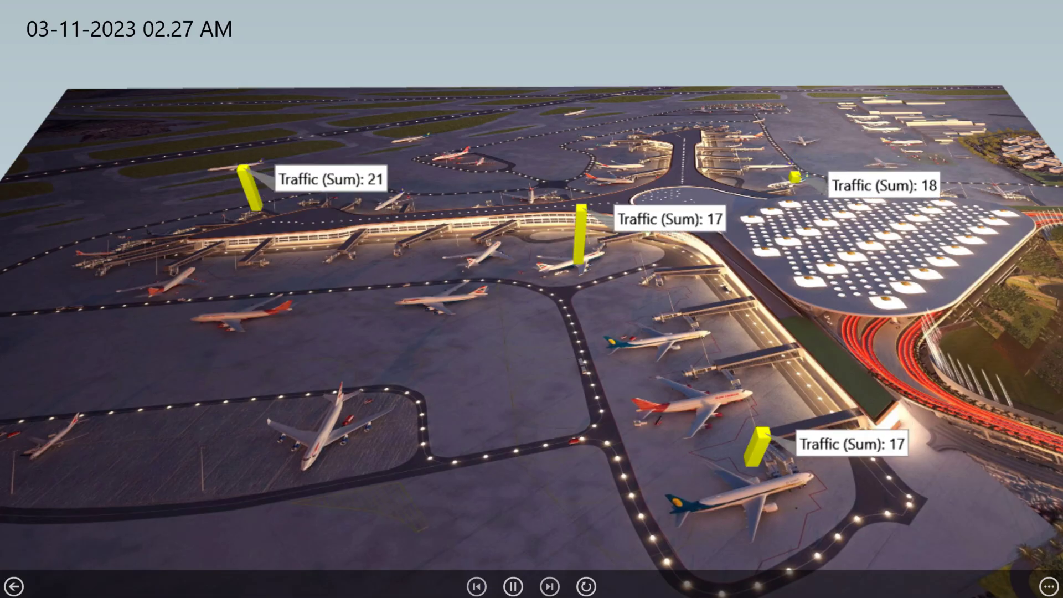